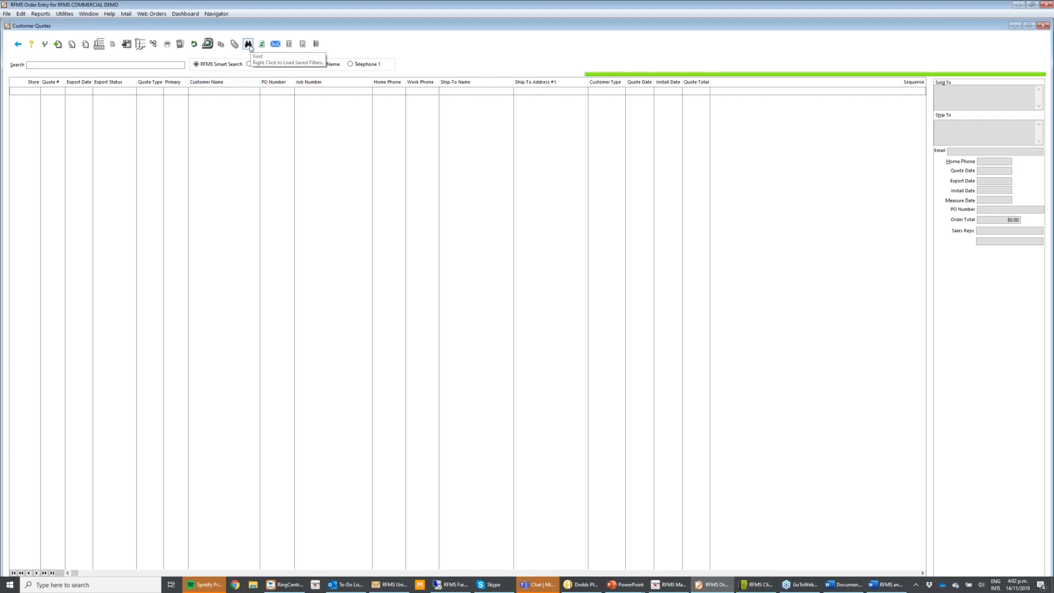
# Start a quote search filtered to your own sales rep name and the export option "No Quote Or Related Quote Exported"
pyautogui.click(249, 44)
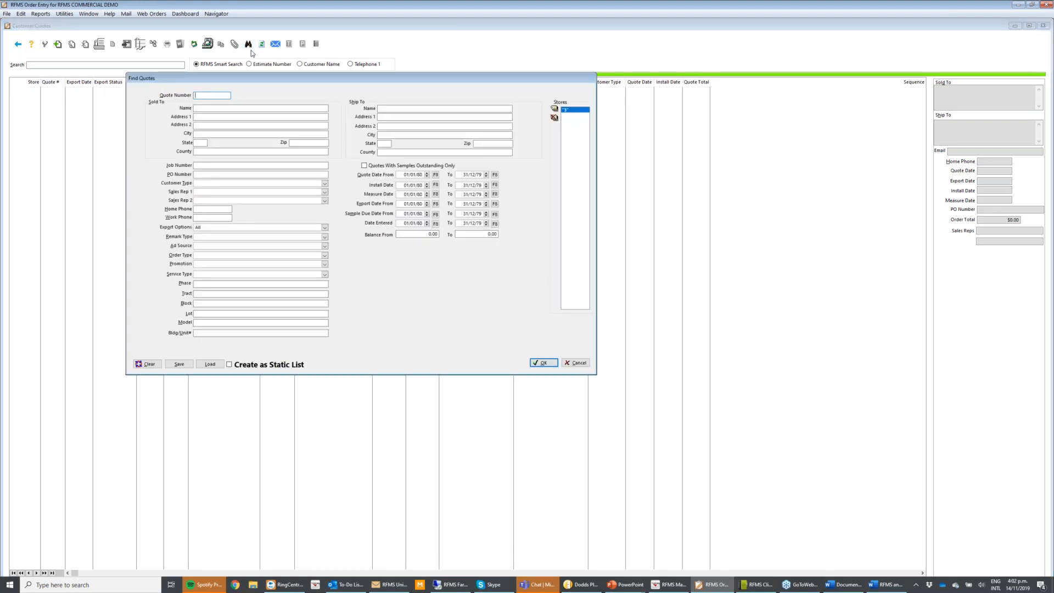
pyautogui.click(324, 192)
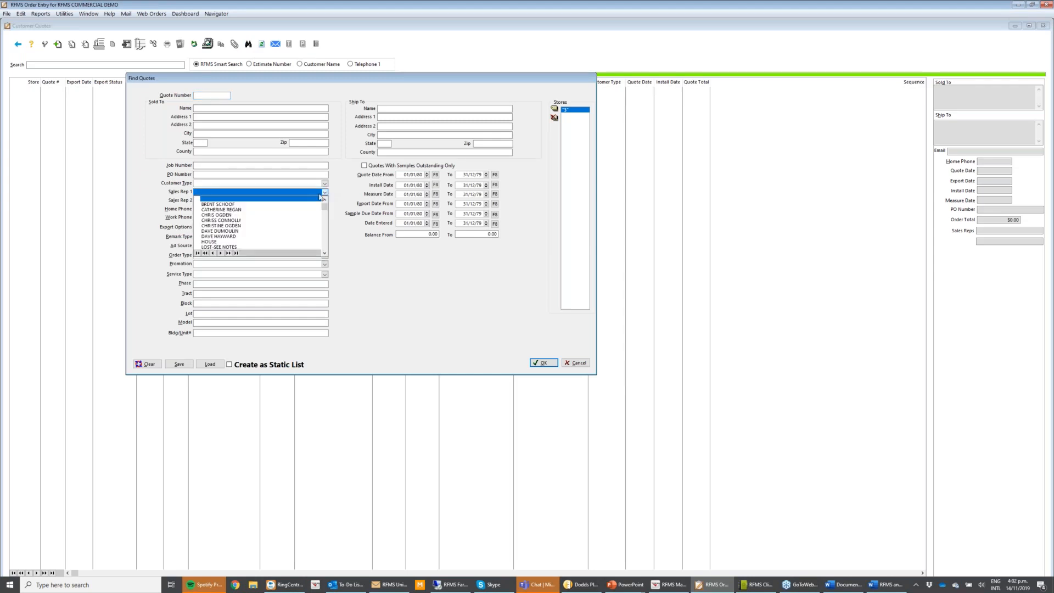
pyautogui.click(218, 215)
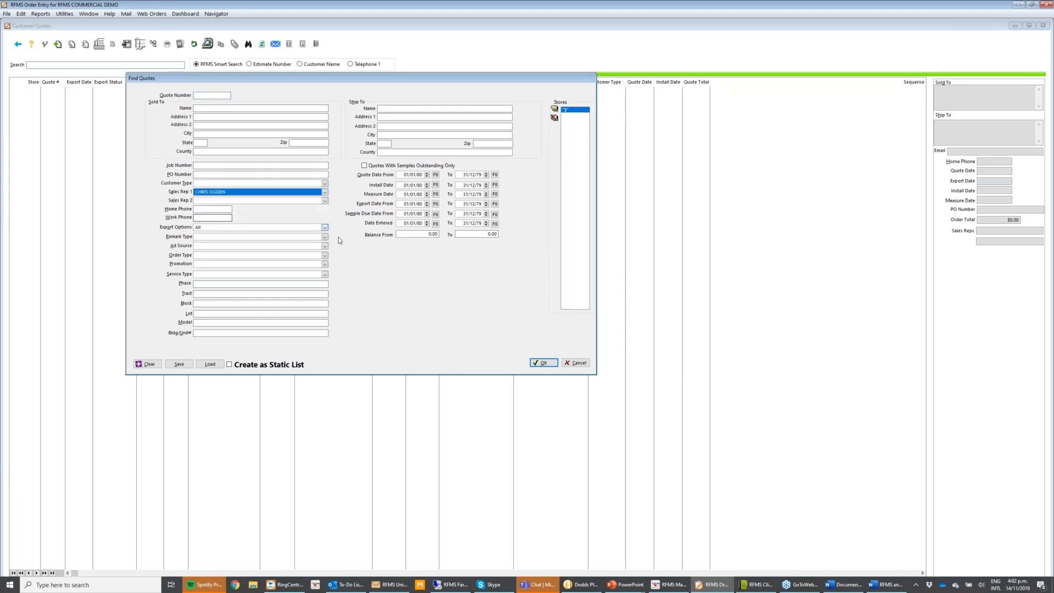
pyautogui.click(325, 228)
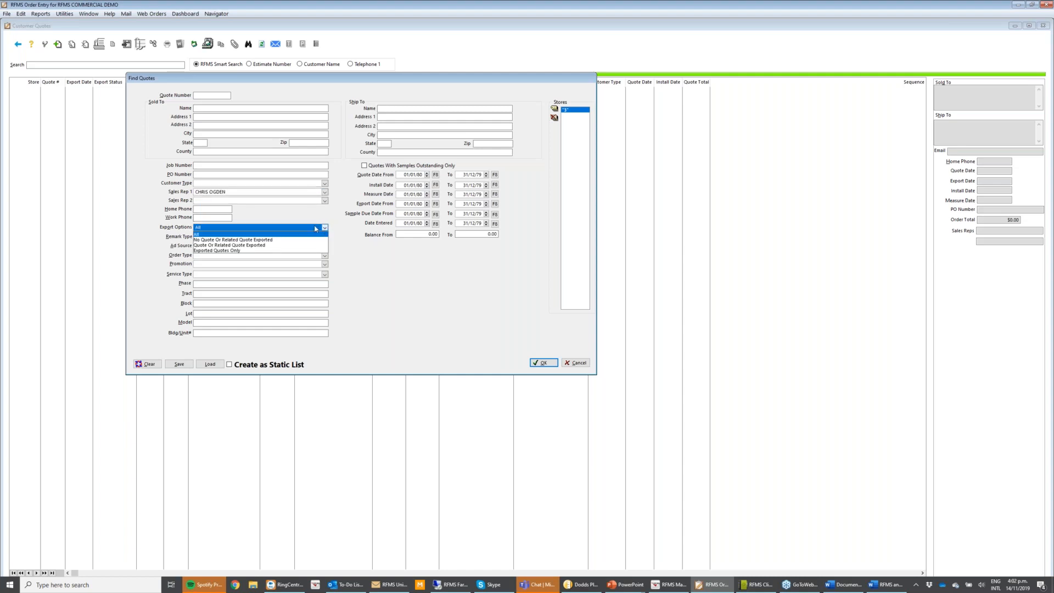
pyautogui.click(267, 240)
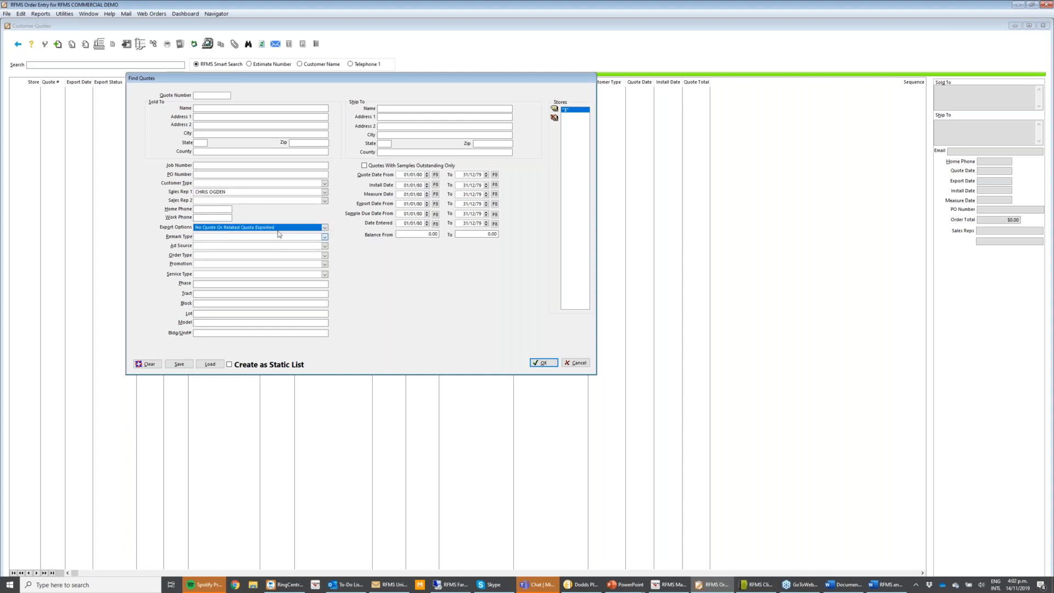
# Set the quote date range to start from 01/09/19 and run the quote search
pyautogui.click(435, 175)
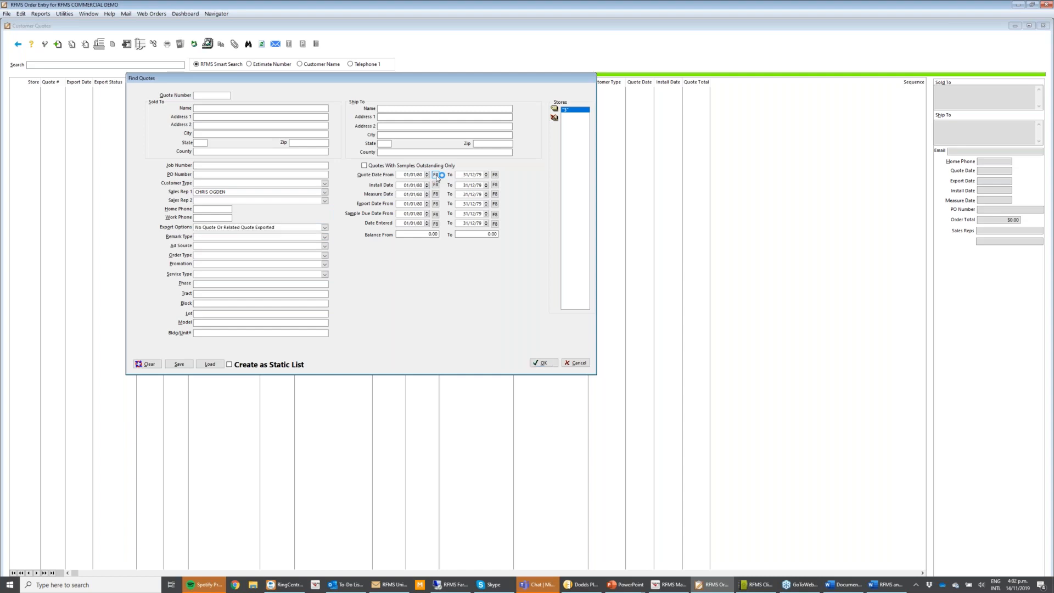
pyautogui.click(352, 140)
pyautogui.click(352, 141)
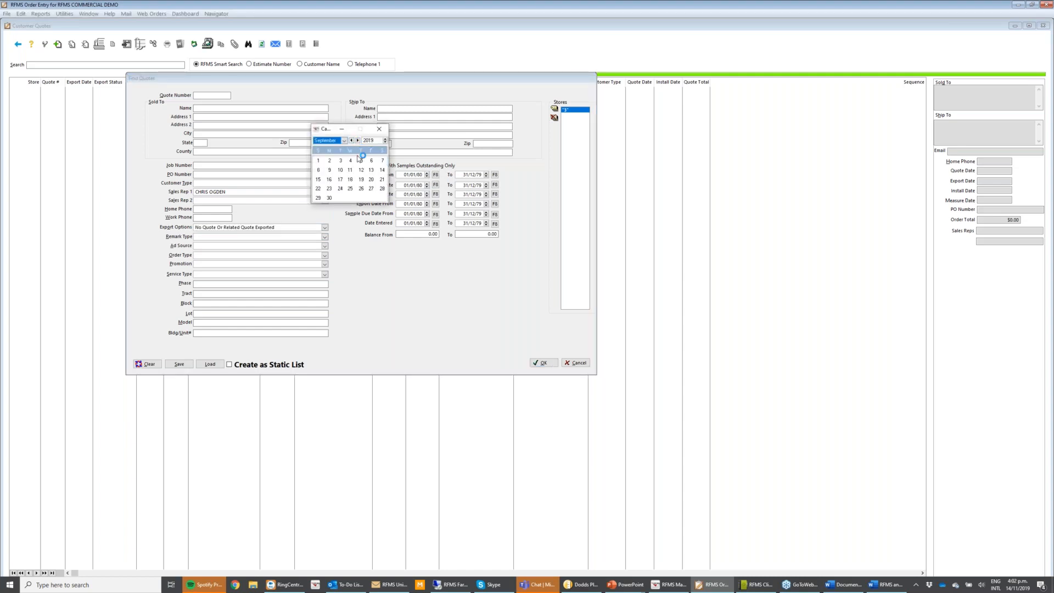
pyautogui.doubleClick(318, 161)
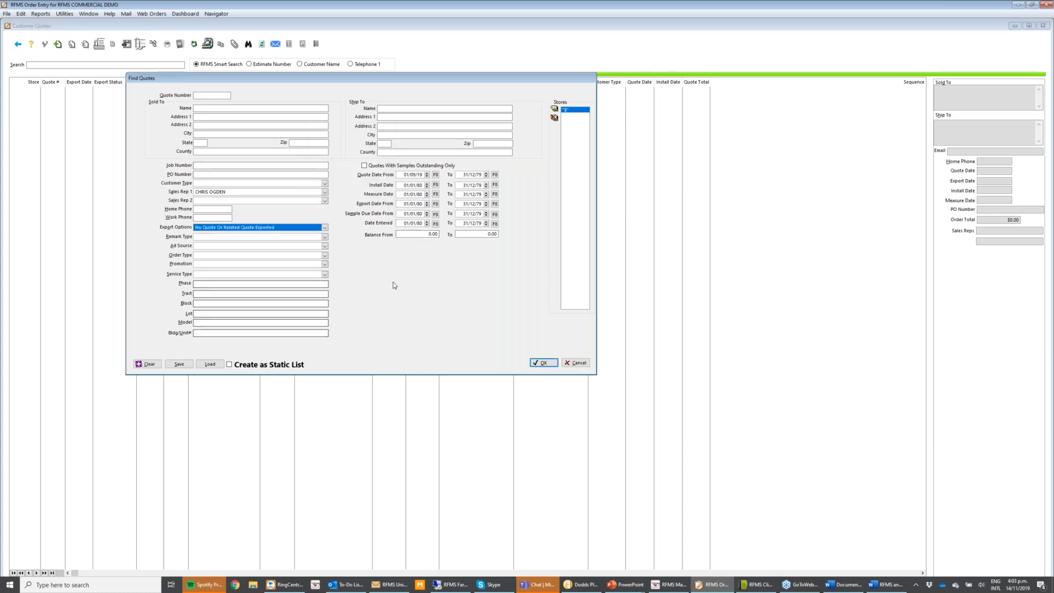
pyautogui.click(543, 363)
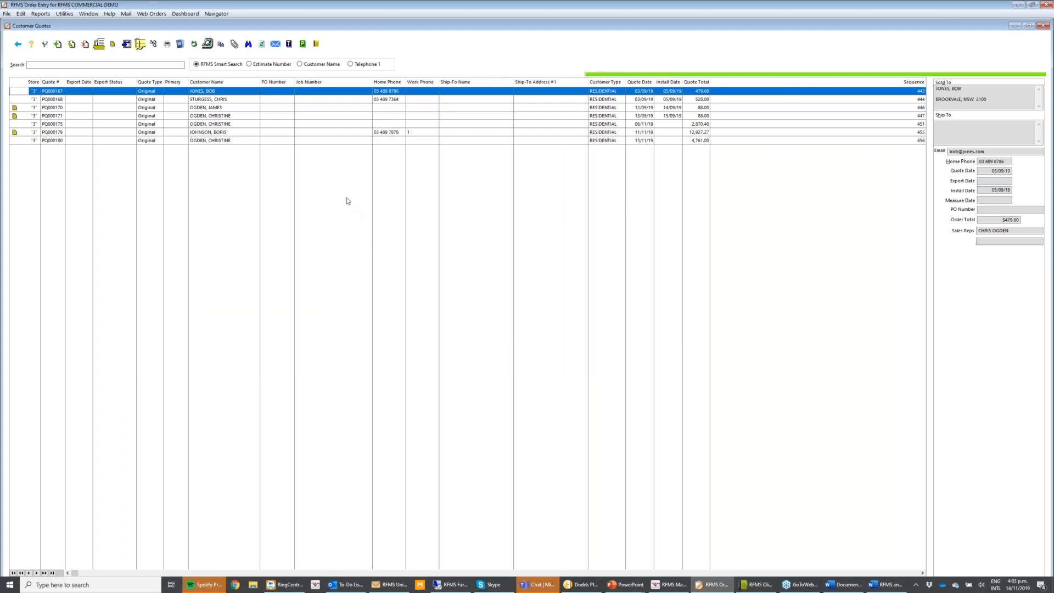
# Save the current quote search criteria as a filter named "My Outstanding Quotes" and rerun the search
pyautogui.click(249, 45)
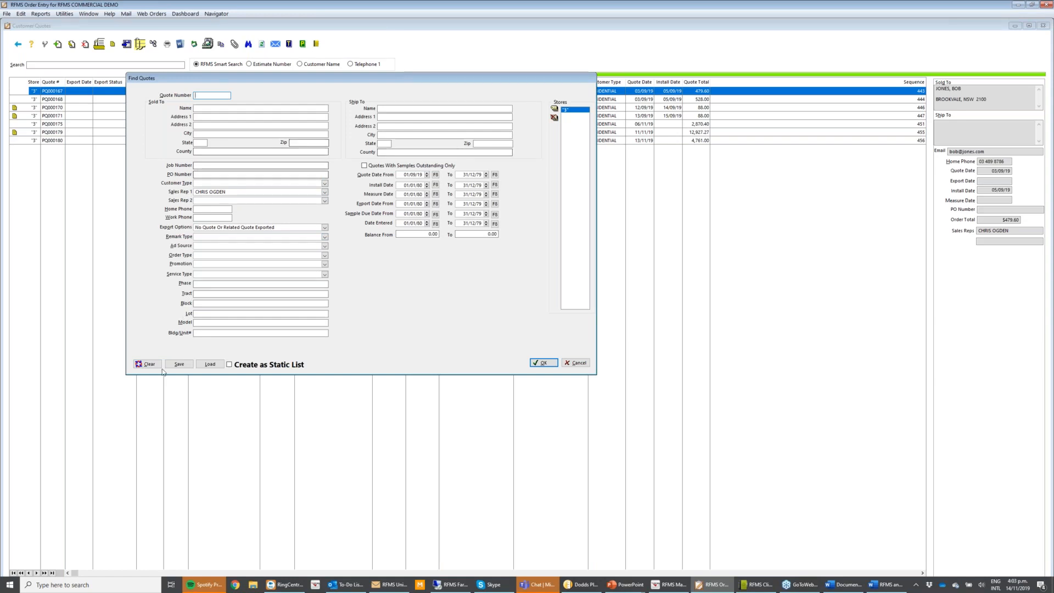
pyautogui.click(179, 364)
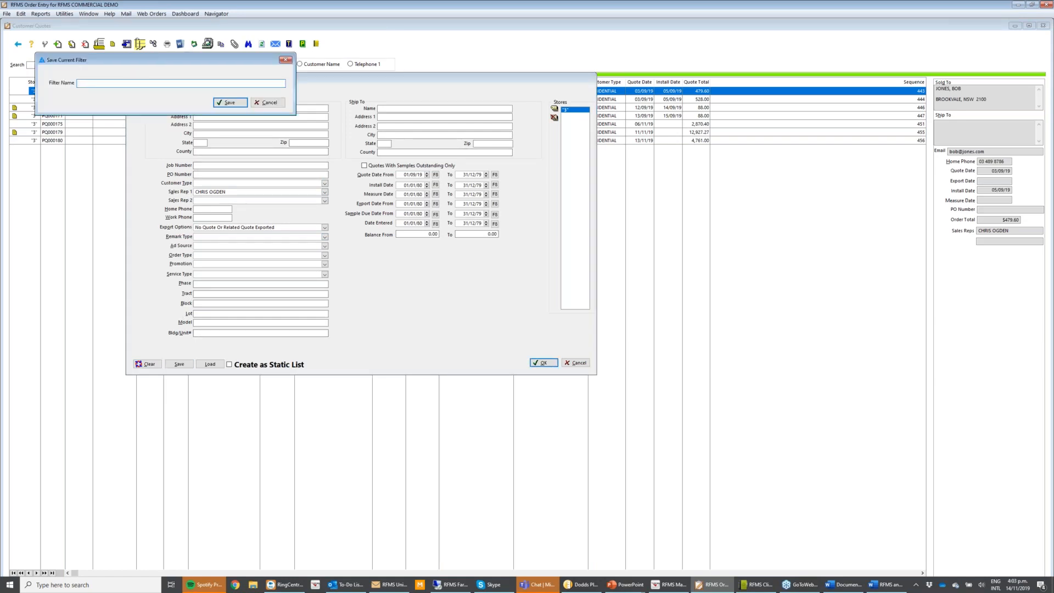
pyautogui.write('My Outstanding Quotes')
pyautogui.click(242, 104)
pyautogui.click(541, 364)
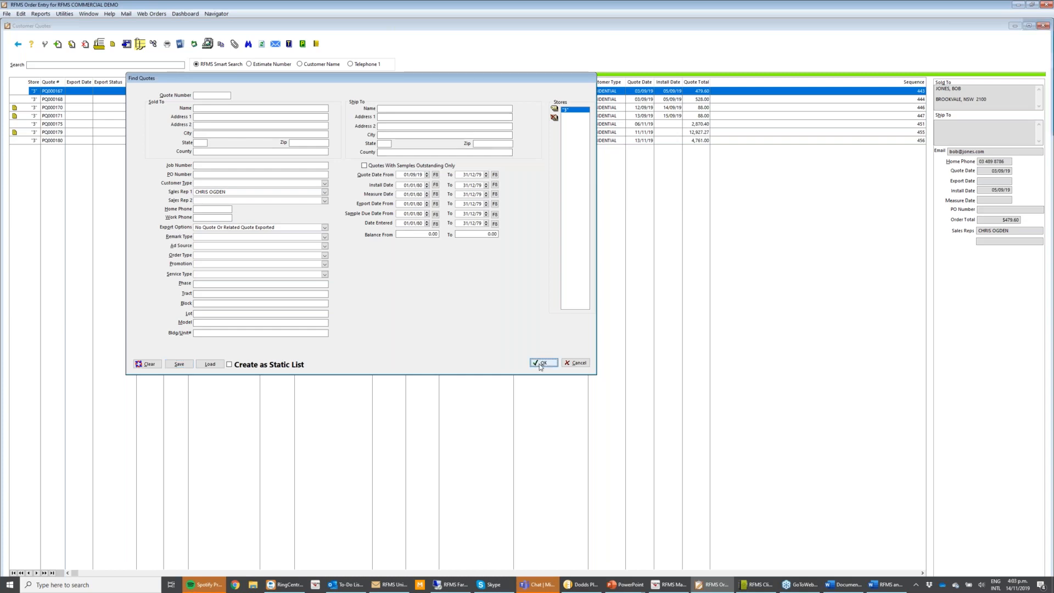
# Load the saved filter "My Outstanding Quotes" for the customer quotes list
pyautogui.rightClick(248, 44)
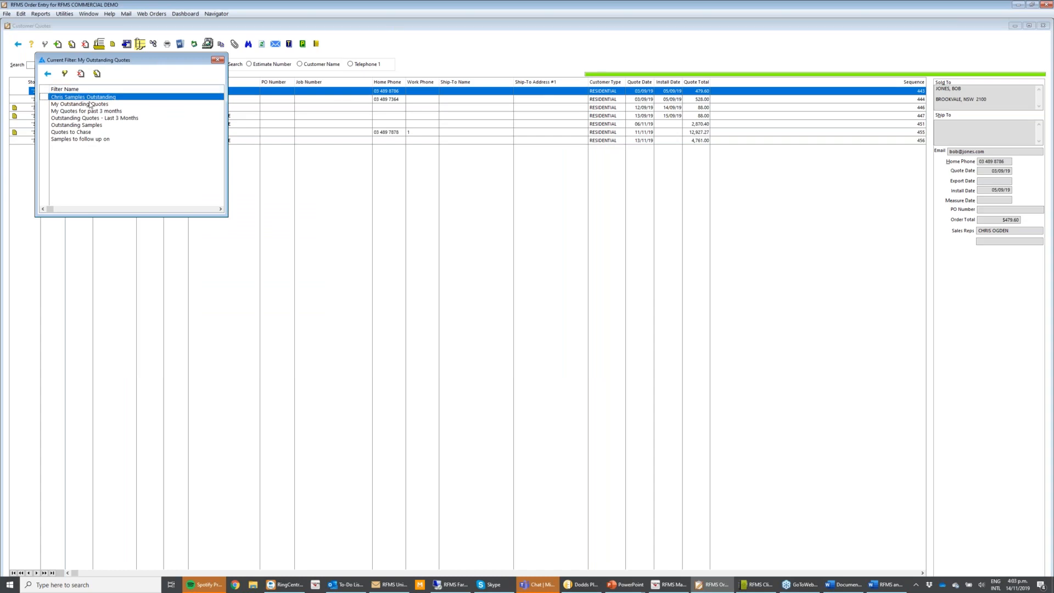
pyautogui.click(90, 104)
pyautogui.doubleClick(91, 104)
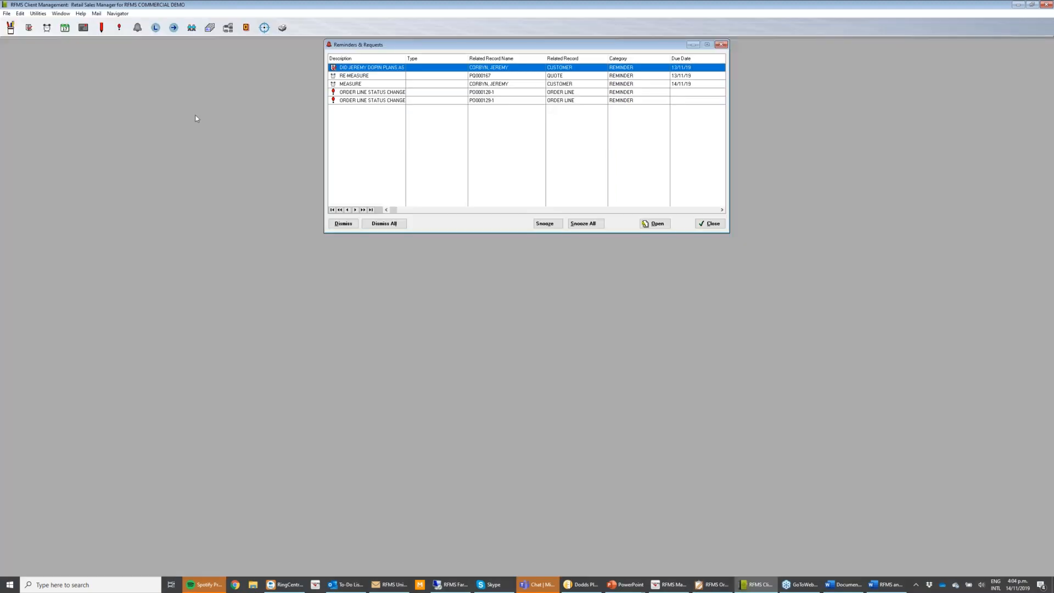
# Close the Reminders & Requests list and switch back to the customer quotes in RFMS Order Entry
pyautogui.click(712, 224)
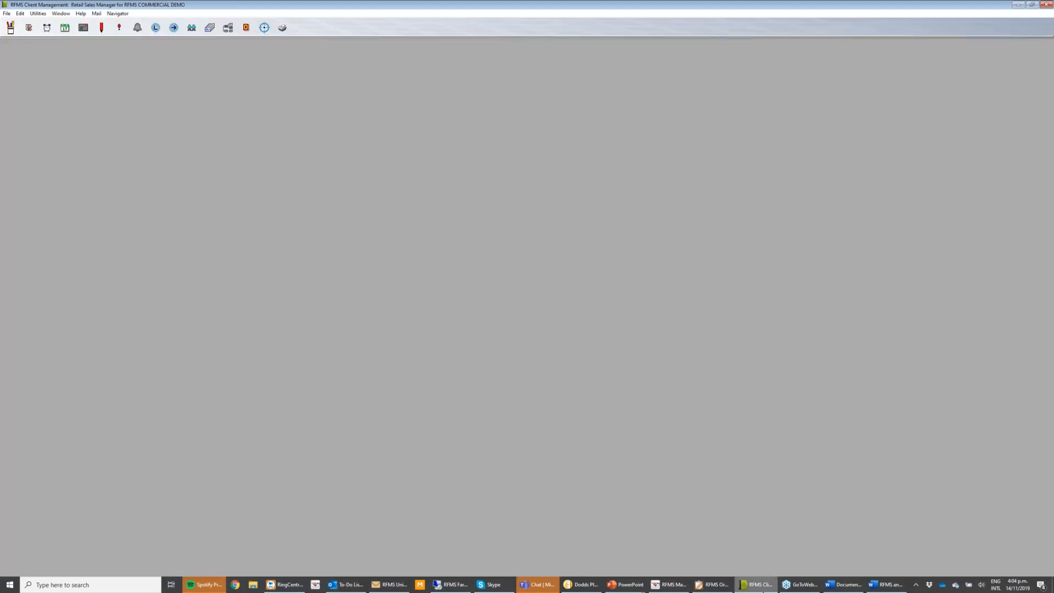
pyautogui.moveTo(683, 586)
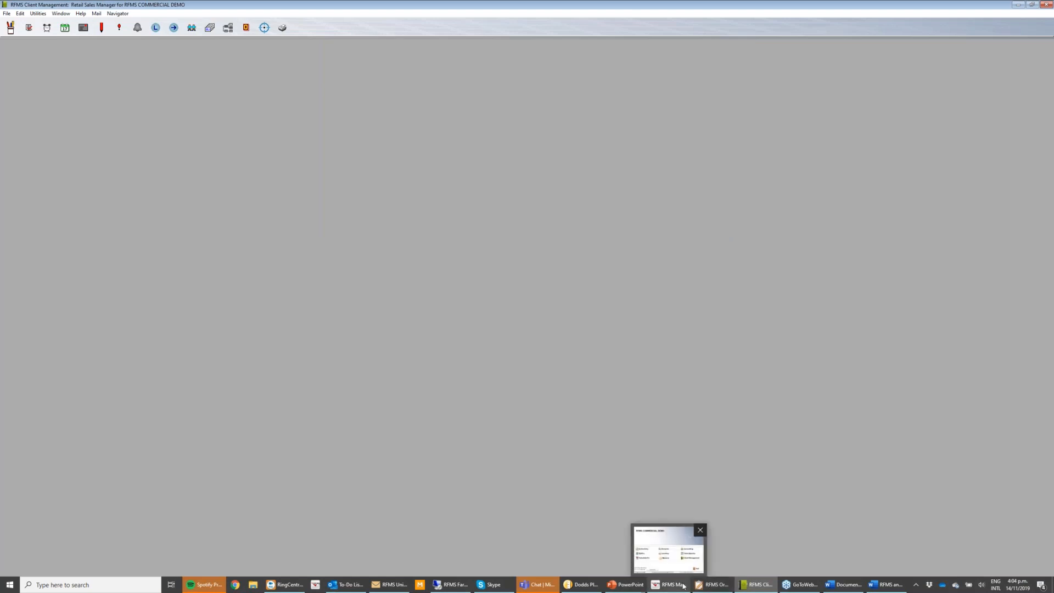
pyautogui.click(713, 585)
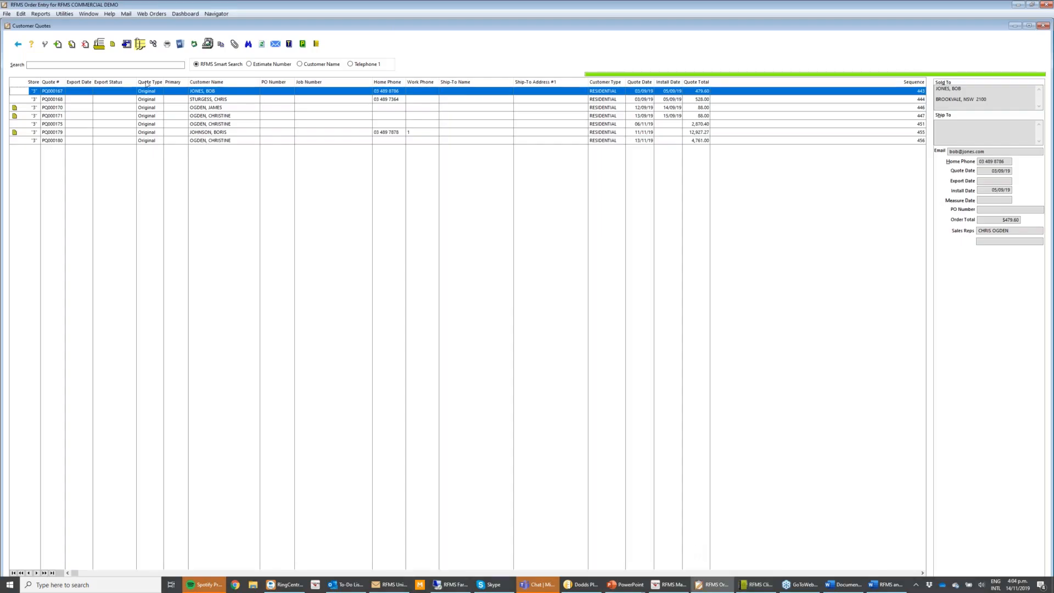
# Add a date-stamped entry "New update" to the internal note of the quote dated 13/09/19 and save it
pyautogui.click(27, 134)
pyautogui.click(19, 117)
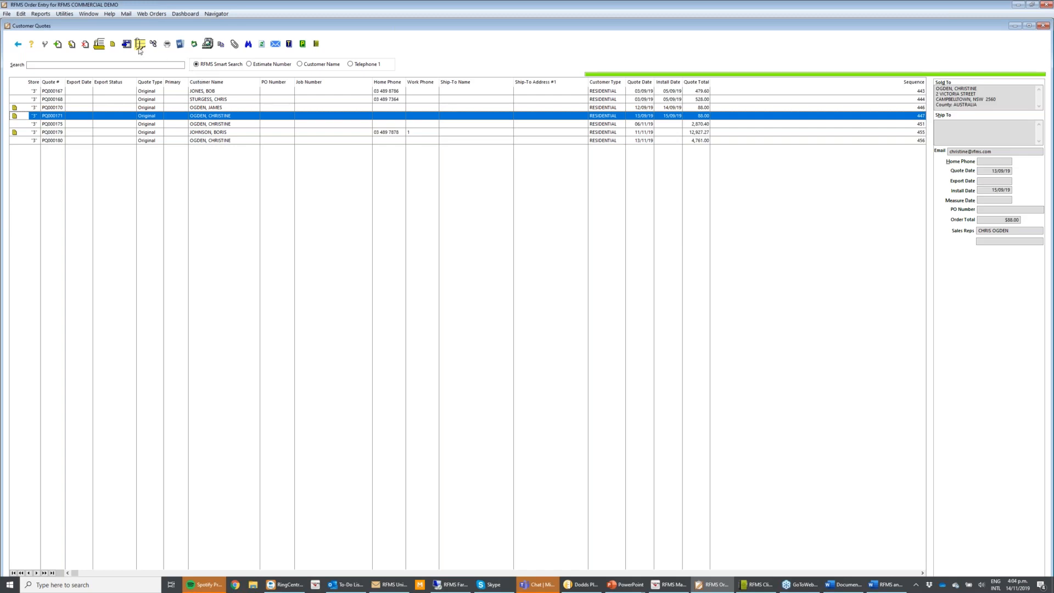
pyautogui.click(113, 44)
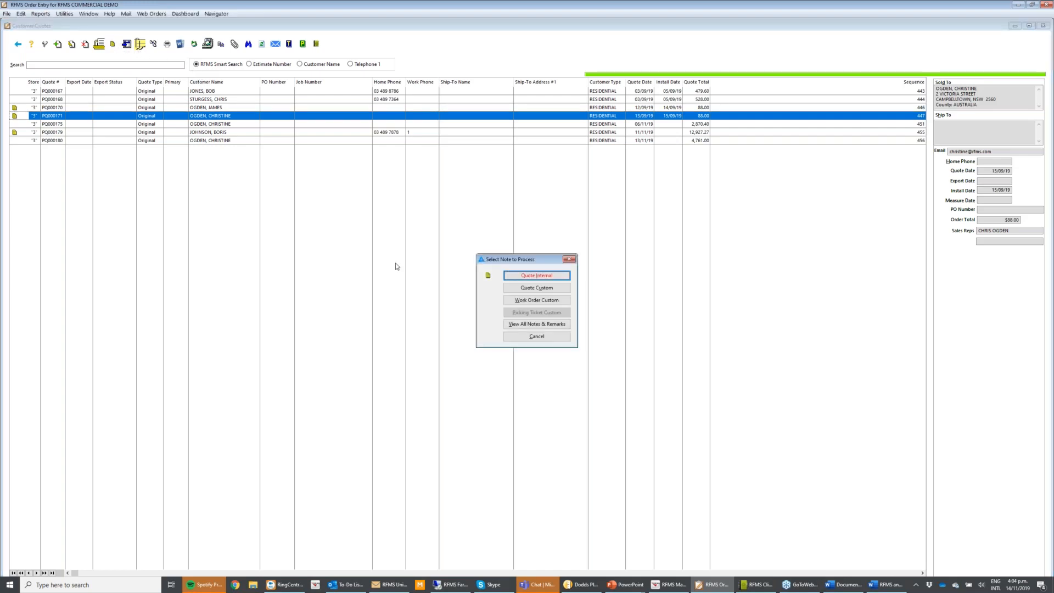
pyautogui.click(536, 280)
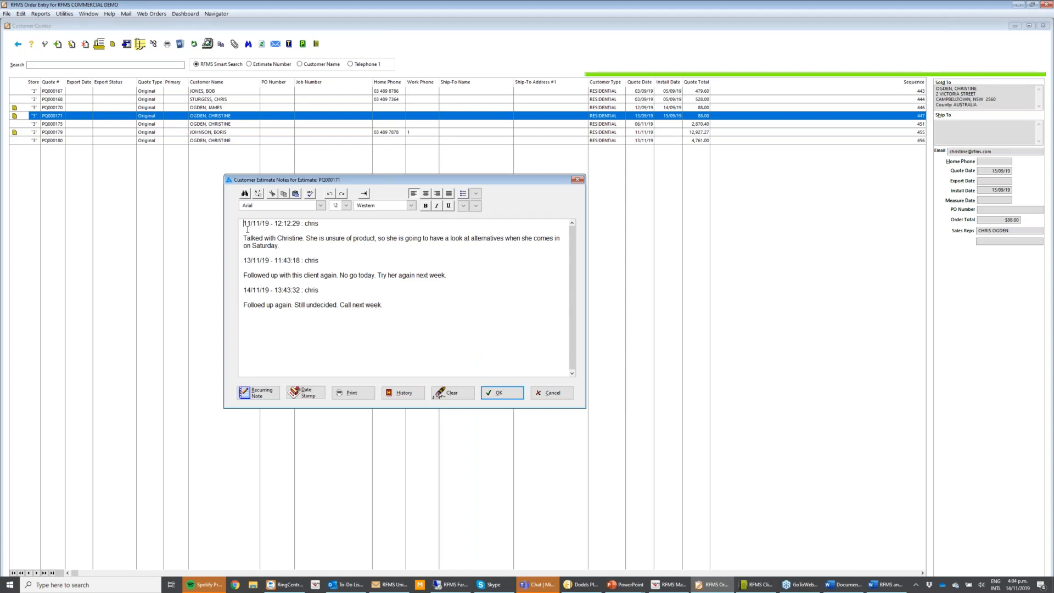
pyautogui.click(309, 394)
pyautogui.write('New update')
pyautogui.click(510, 397)
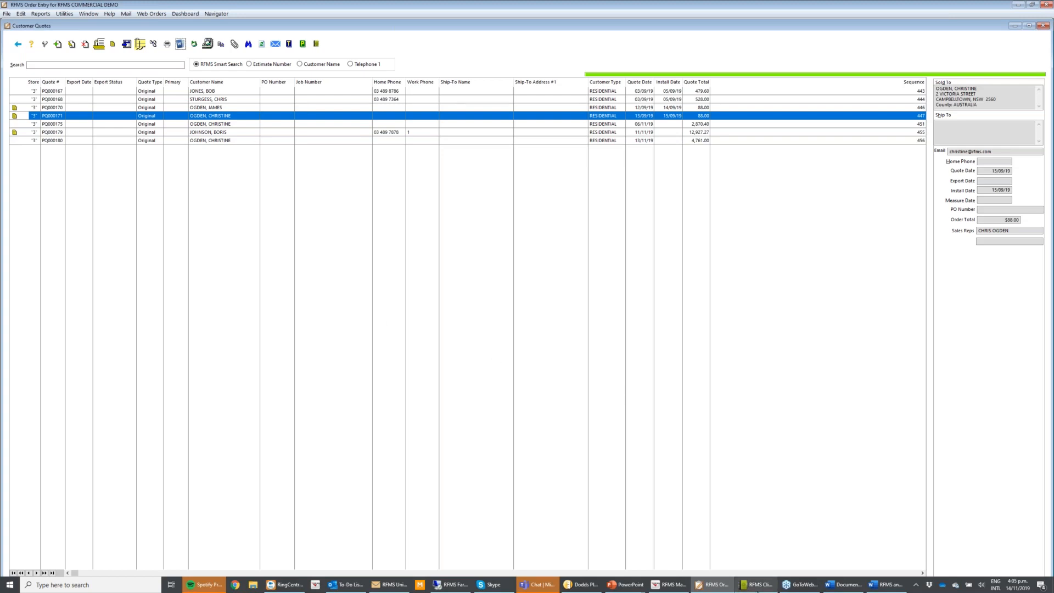
# Switch to RFMS Client Management, open the workbench and mark the 13/11/19 RE-MEASURE appointment as Completed
pyautogui.click(757, 587)
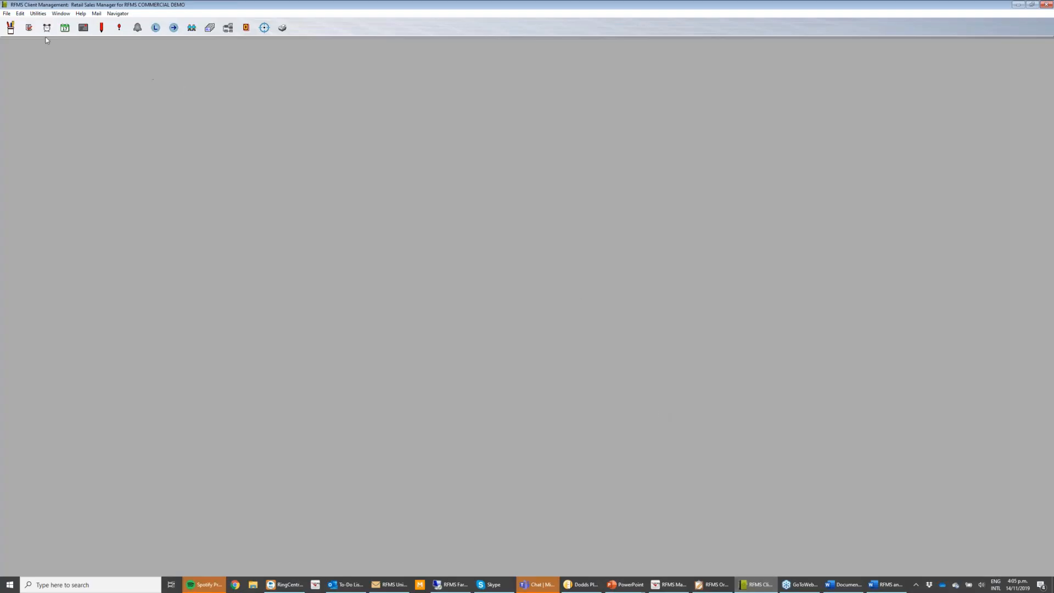
pyautogui.click(10, 28)
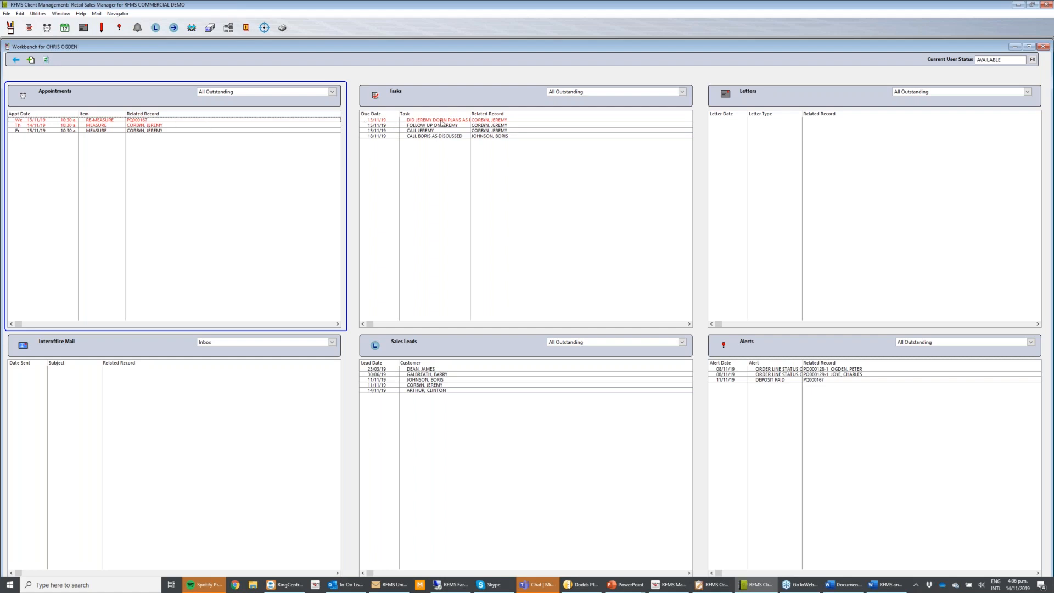
pyautogui.click(148, 122)
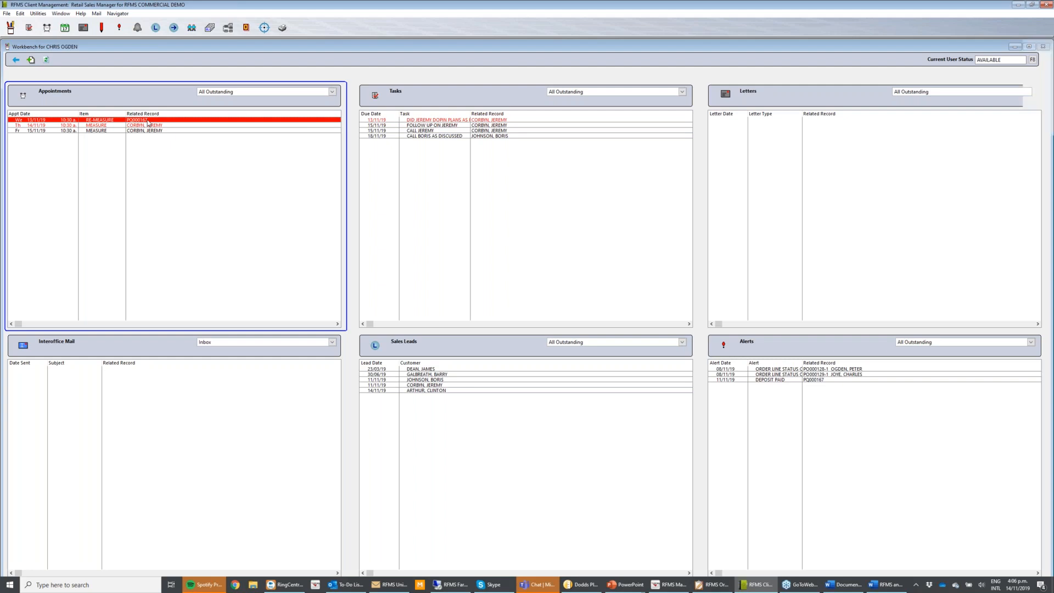
pyautogui.doubleClick(148, 122)
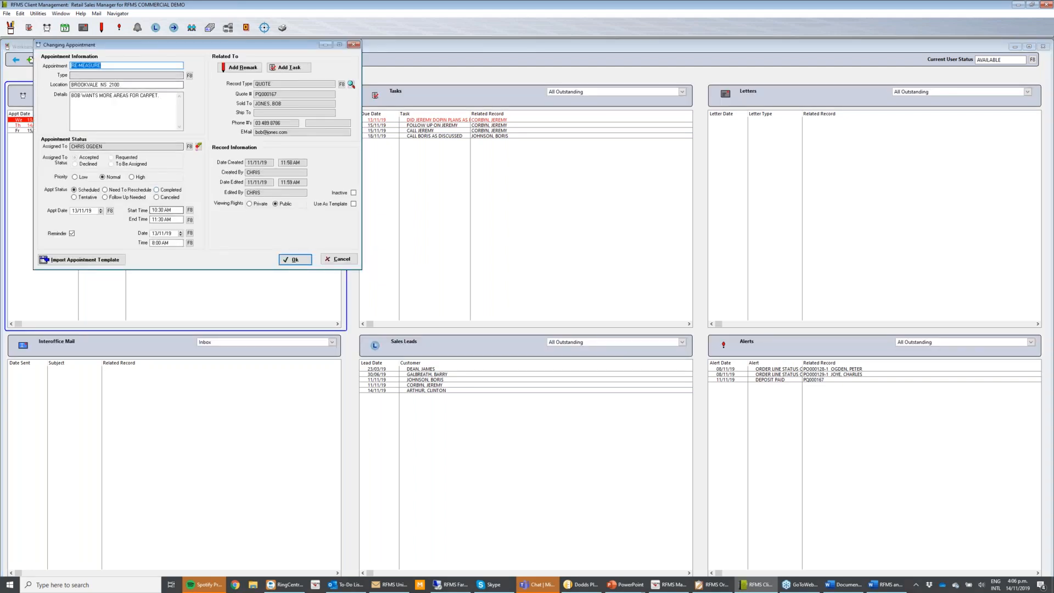
pyautogui.click(156, 190)
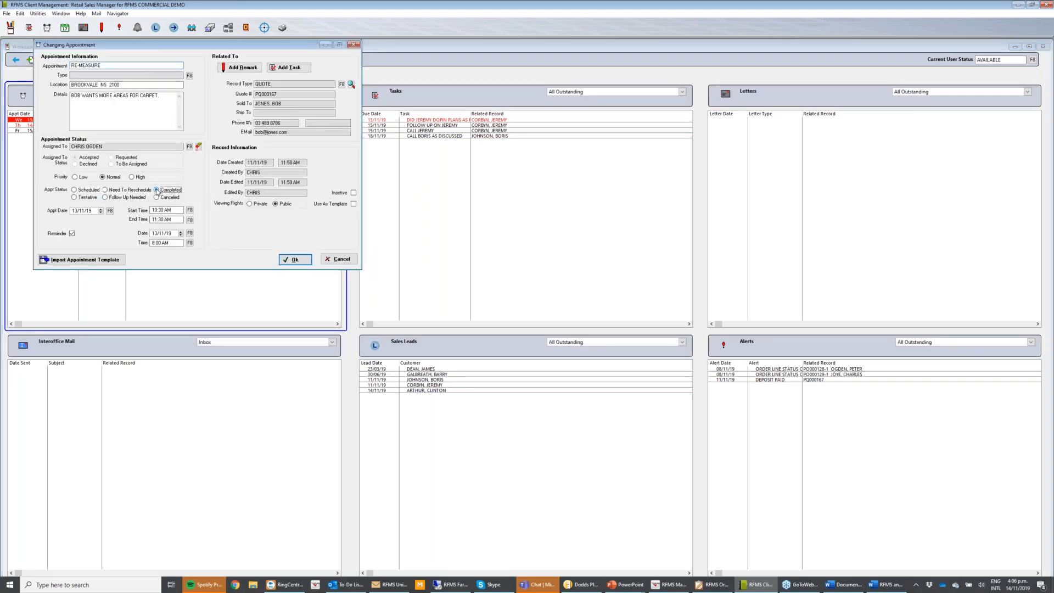
pyautogui.click(295, 260)
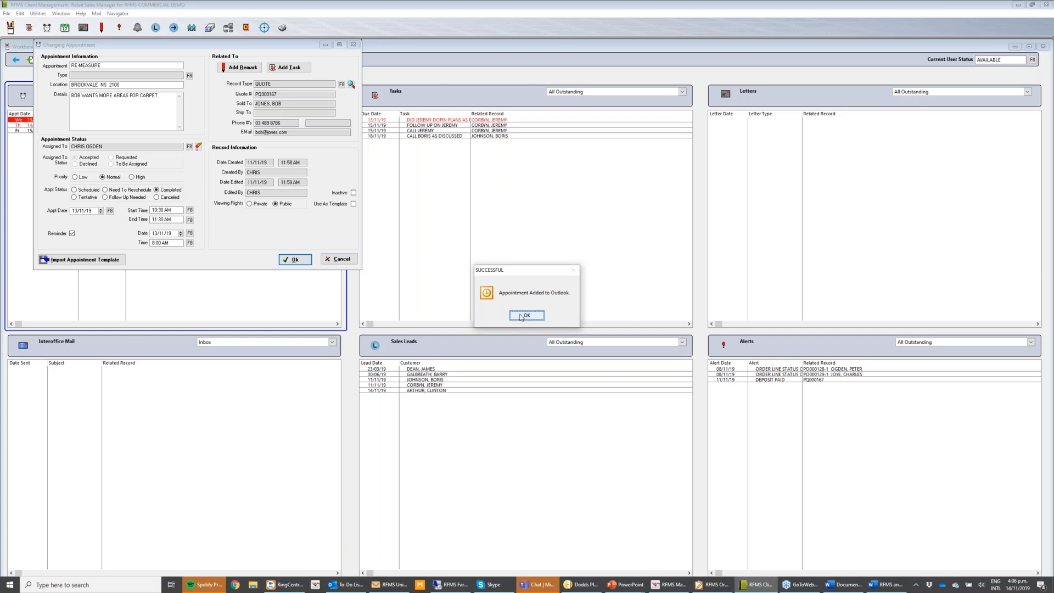
pyautogui.click(521, 316)
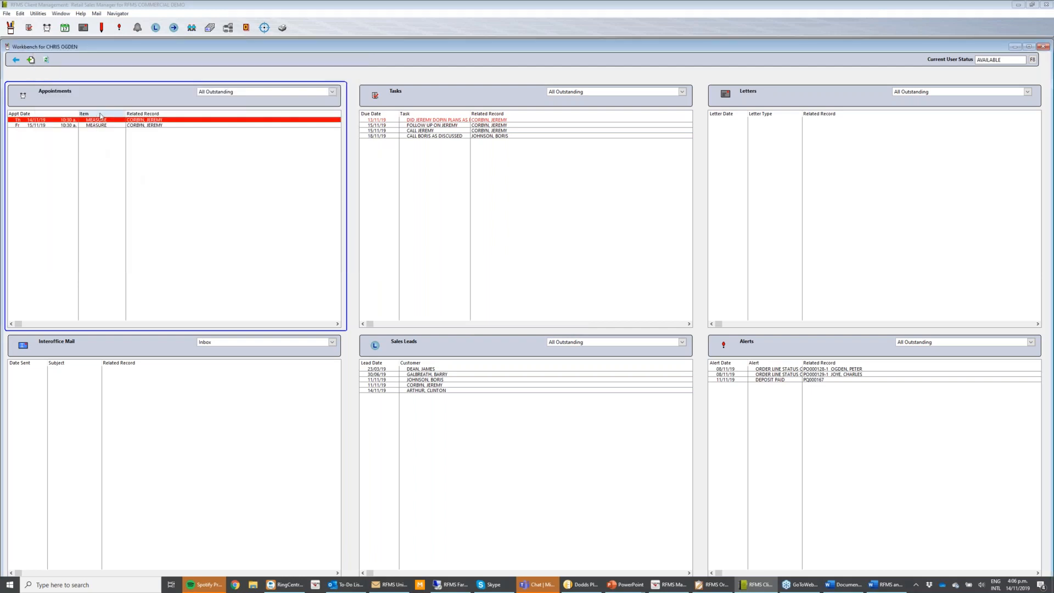
# Mark the 14/11/19 MEASURE appointment as Completed and save it
pyautogui.click(164, 125)
pyautogui.click(165, 120)
pyautogui.doubleClick(164, 120)
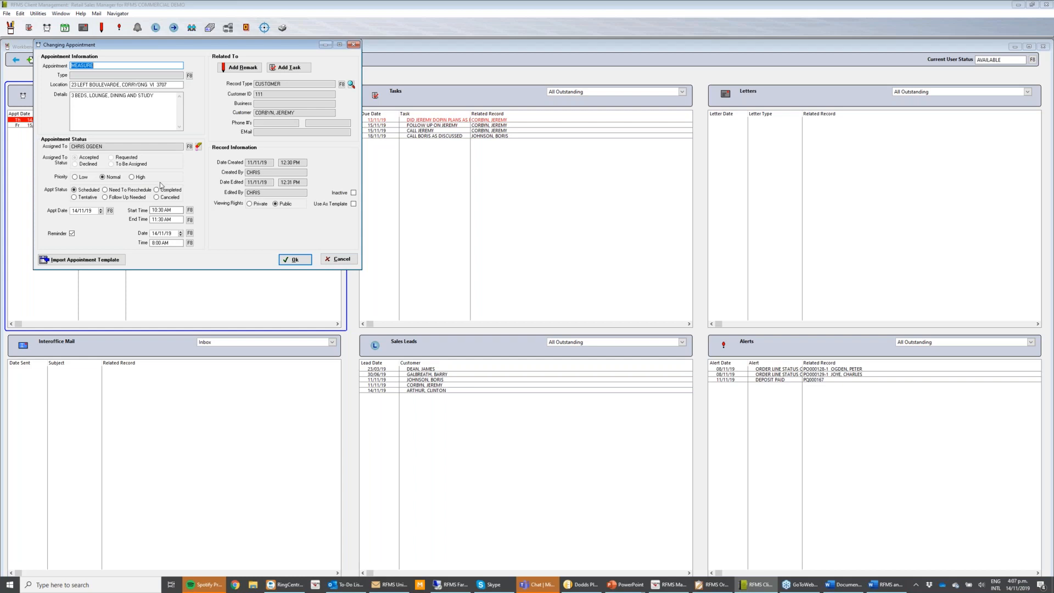
pyautogui.click(157, 190)
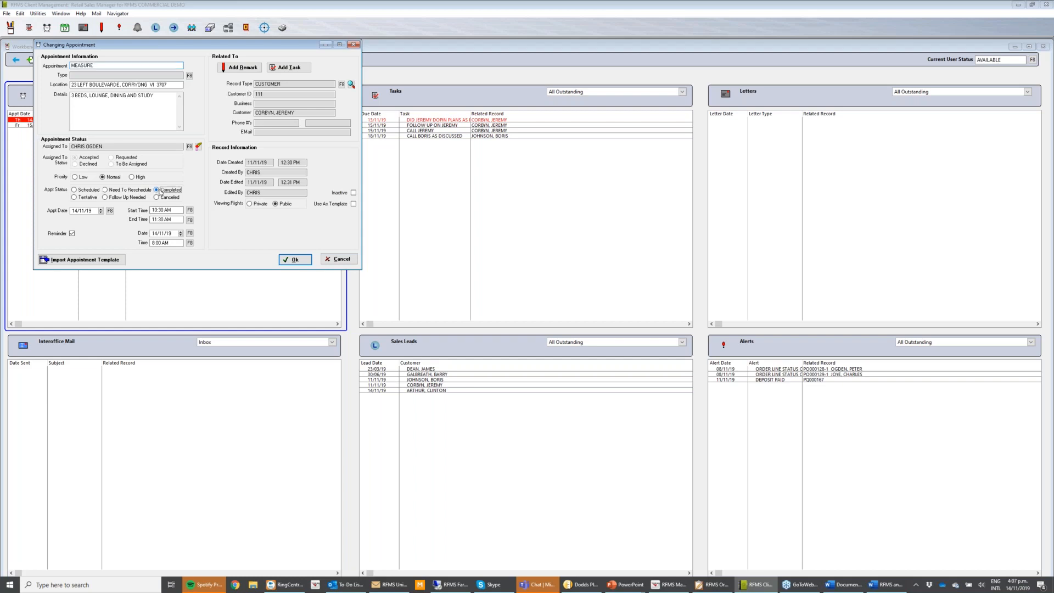
pyautogui.click(295, 260)
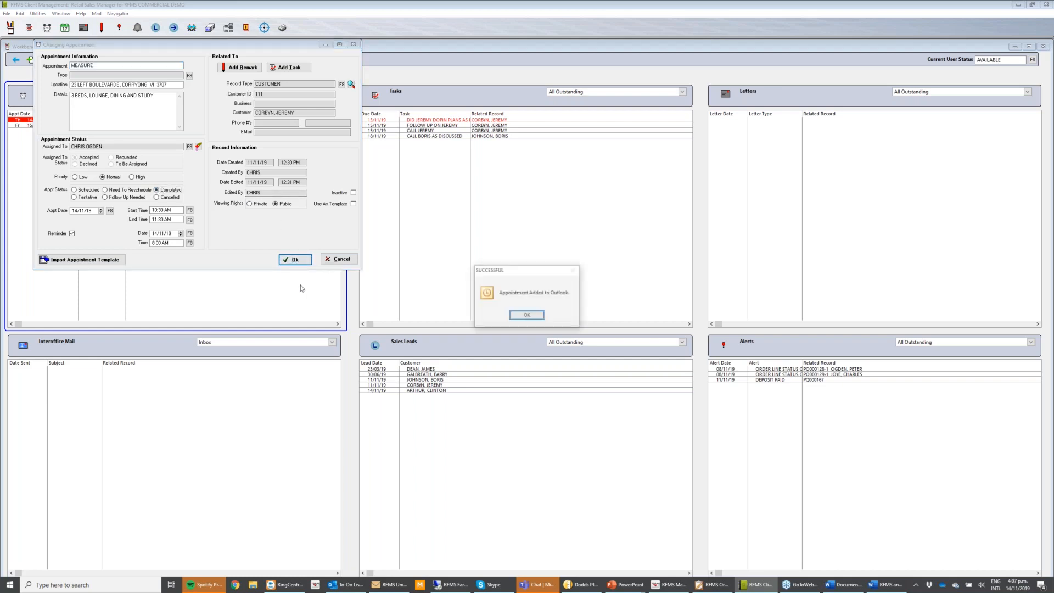
pyautogui.click(526, 317)
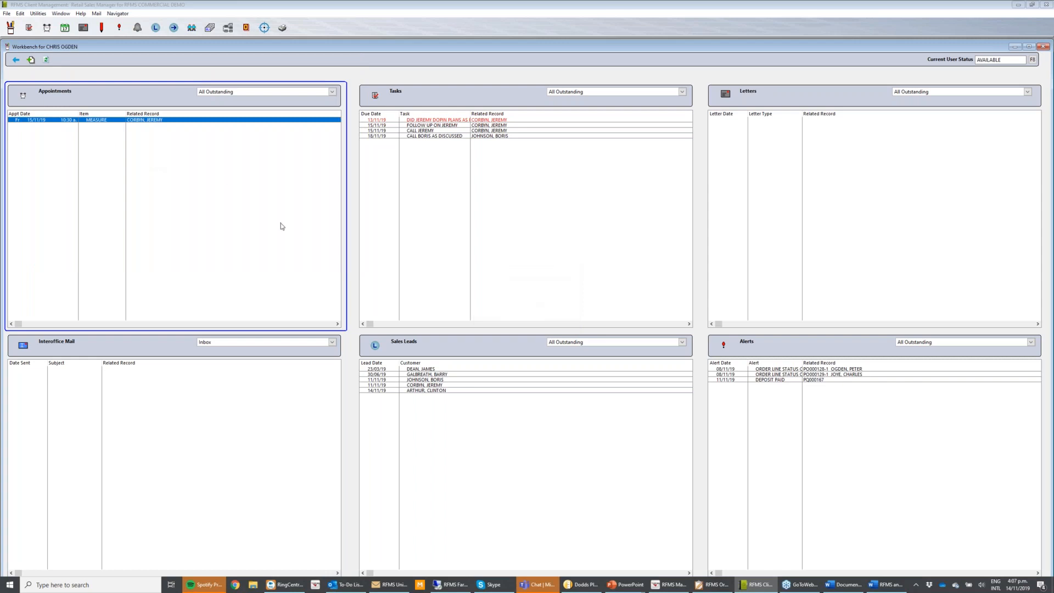
# Review the details of the task due 13/11/19 about the promised plans, and close it without saving
pyautogui.doubleClick(463, 121)
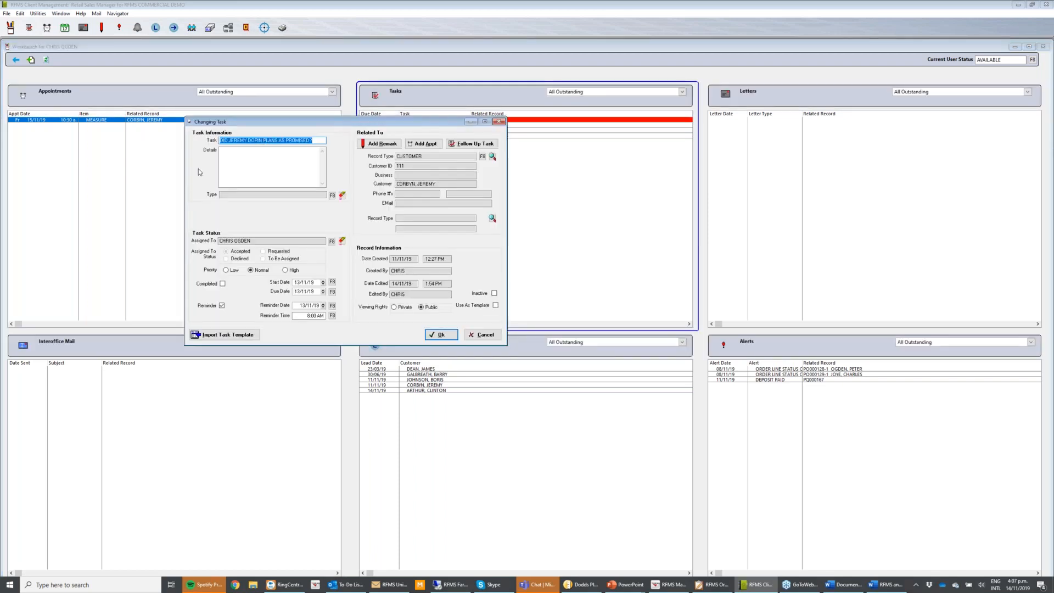
pyautogui.click(264, 141)
pyautogui.click(301, 150)
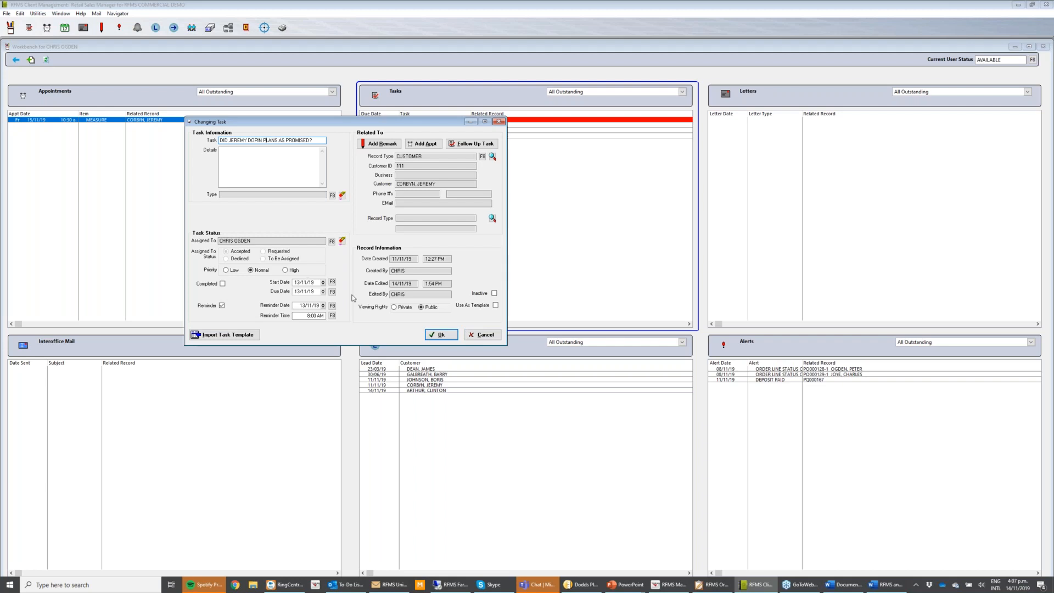
pyautogui.click(487, 336)
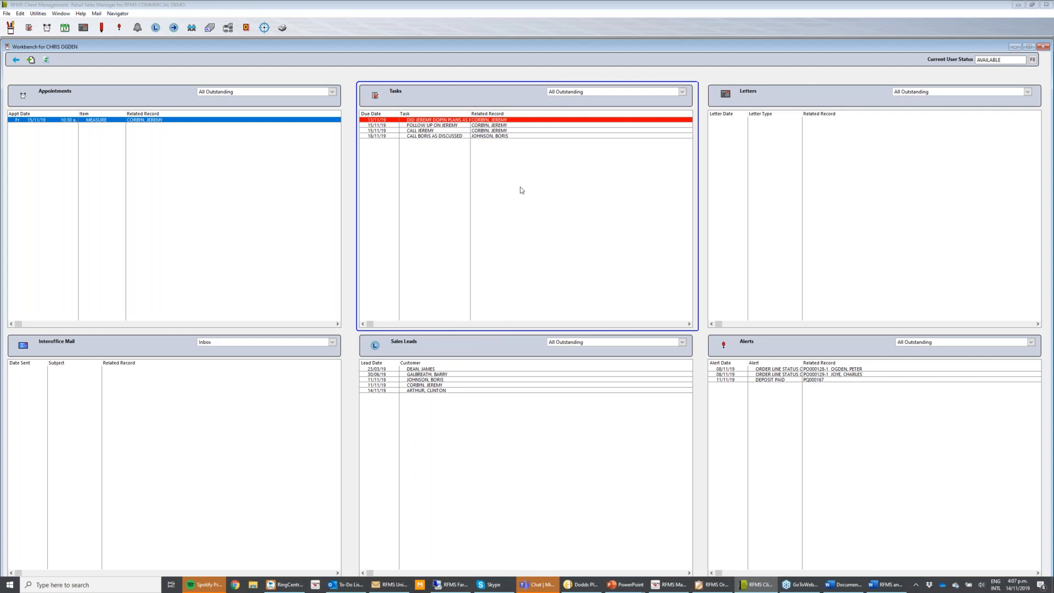
# Filter the task list by Today & Tomorrow and by a custom range of 14/11/19, and return it to All Outstanding
pyautogui.click(385, 130)
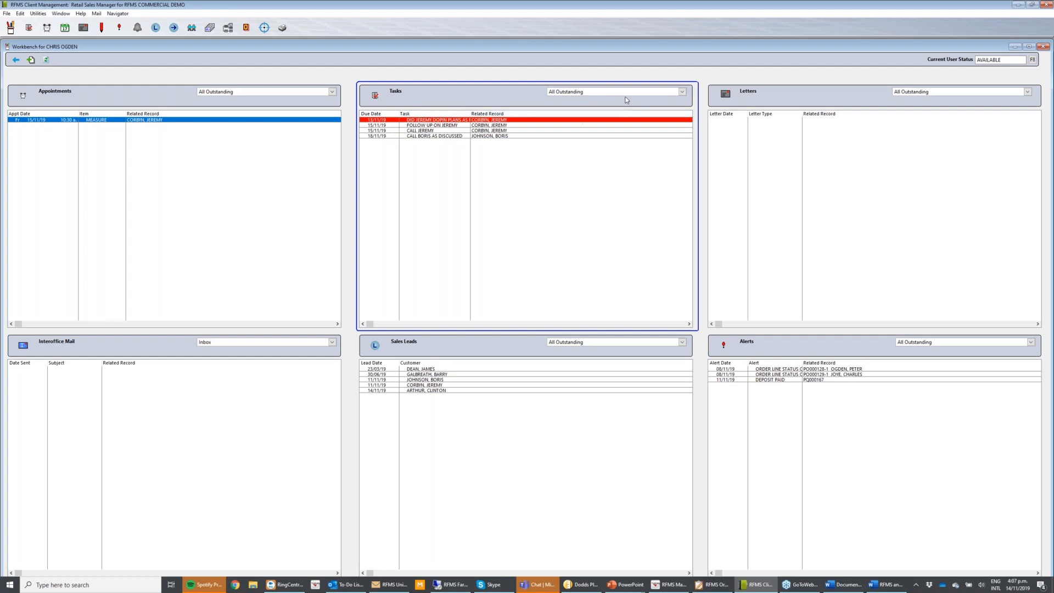
pyautogui.click(681, 92)
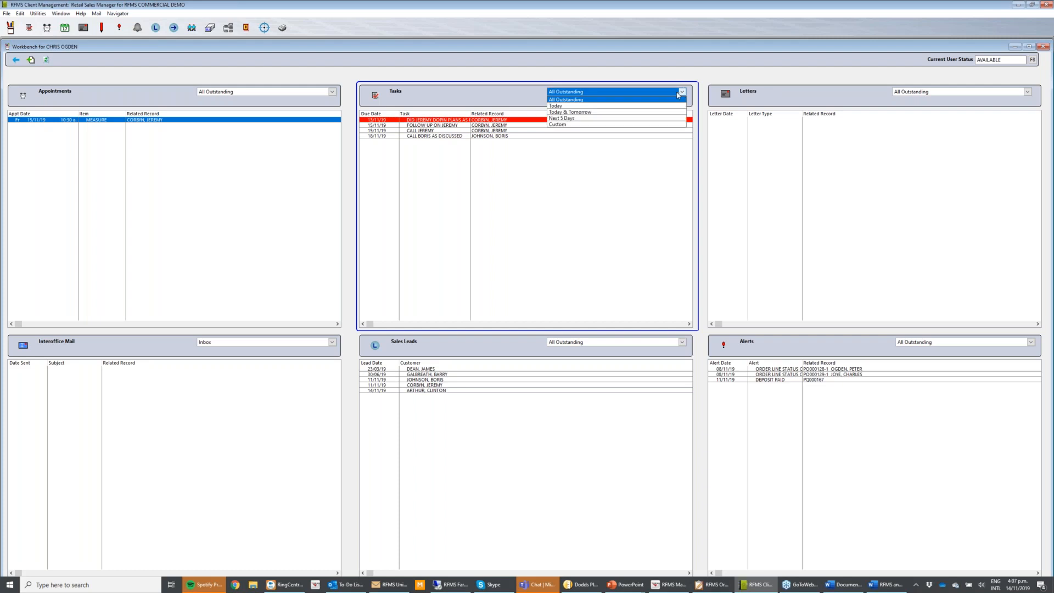
pyautogui.click(601, 113)
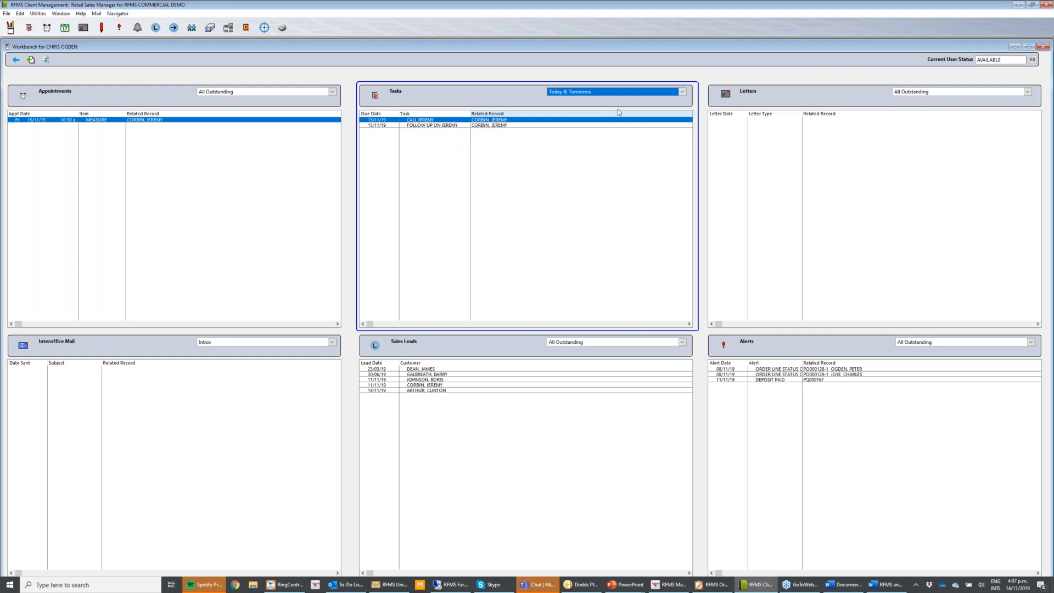
pyautogui.click(683, 91)
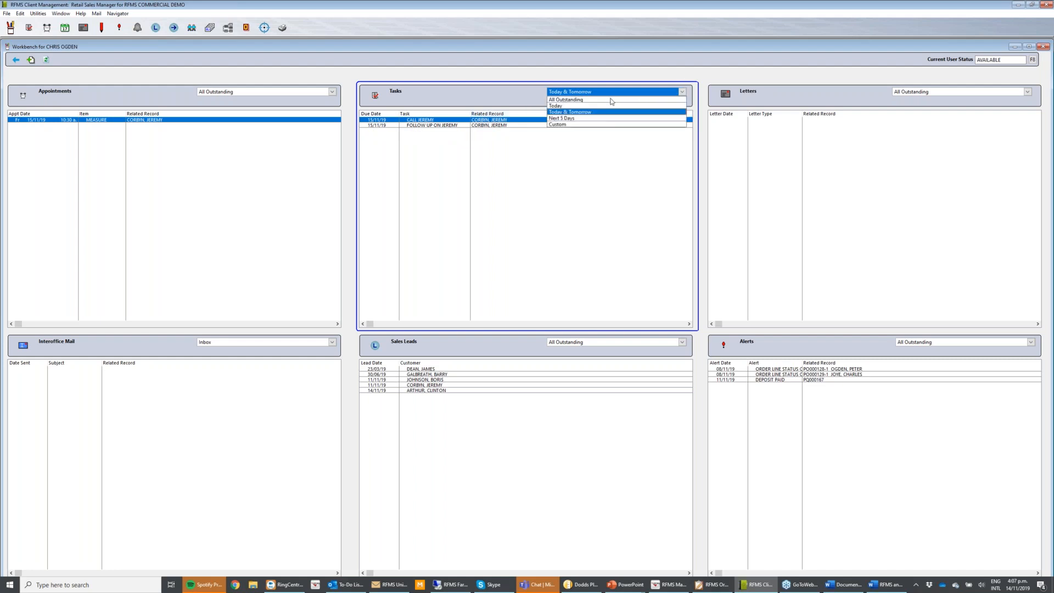
pyautogui.click(572, 126)
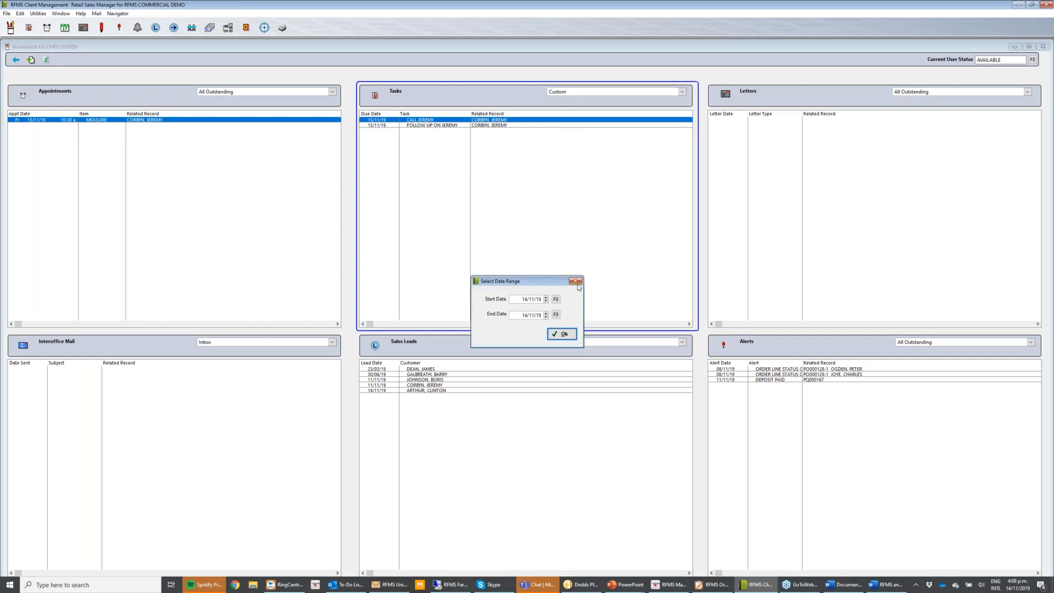
pyautogui.click(571, 338)
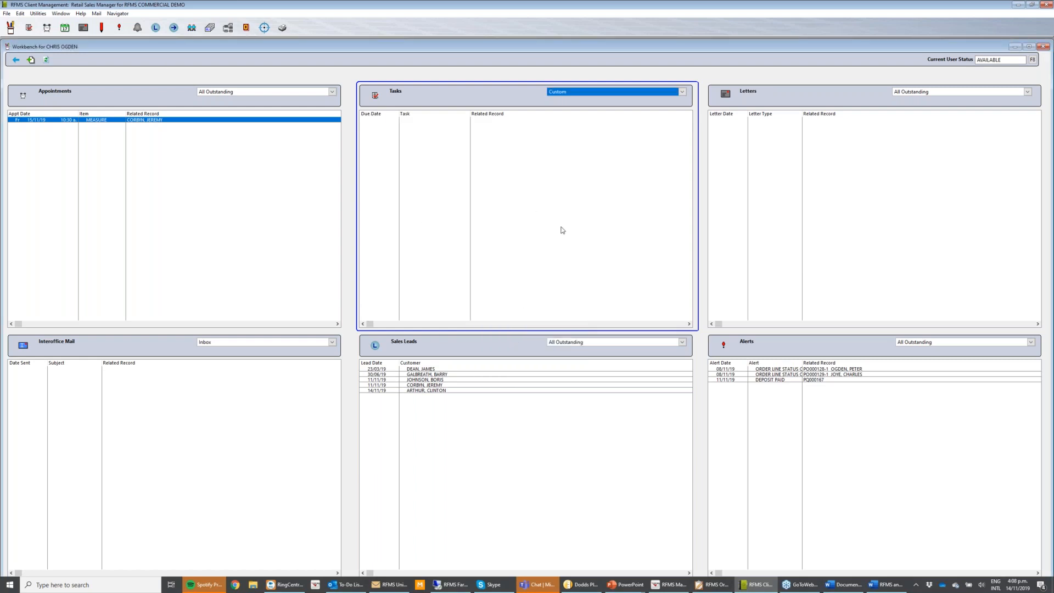
pyautogui.click(656, 91)
pyautogui.click(608, 99)
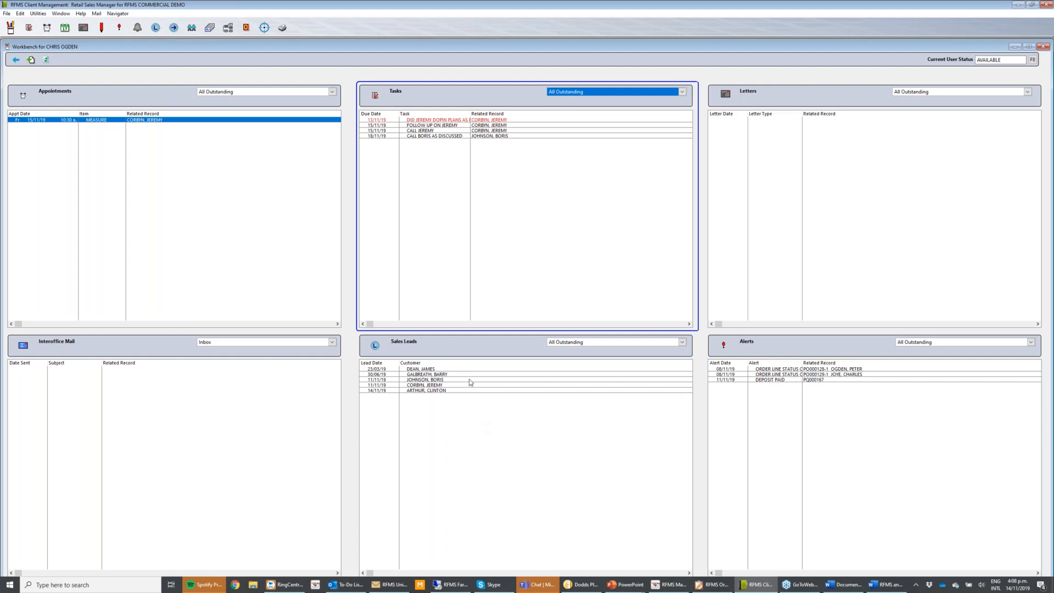
# Open the third sales lead in the list and review the tasks and appointments in its customer record
pyautogui.doubleClick(435, 381)
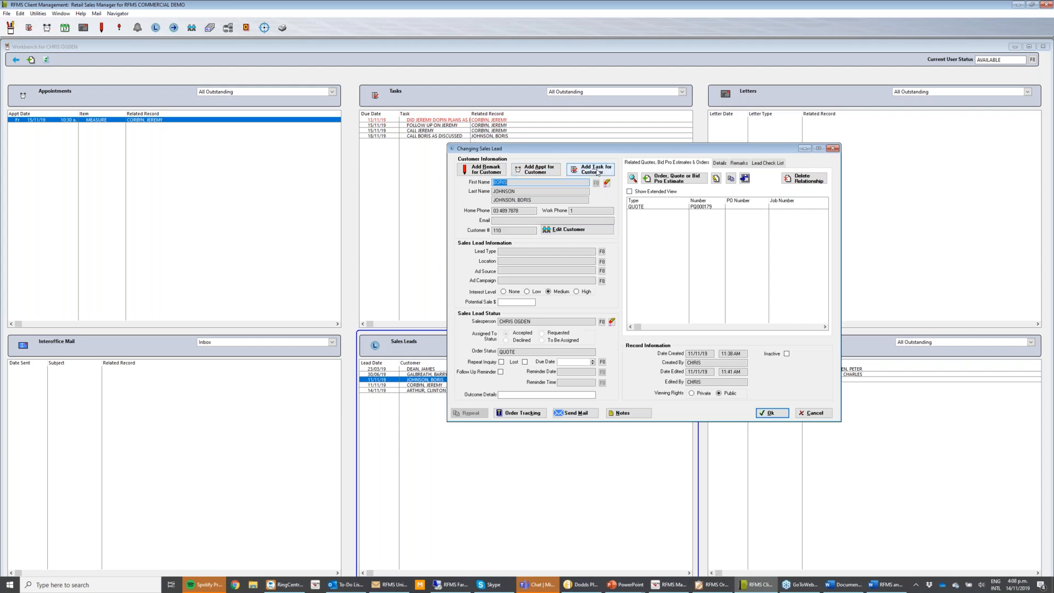
pyautogui.click(576, 232)
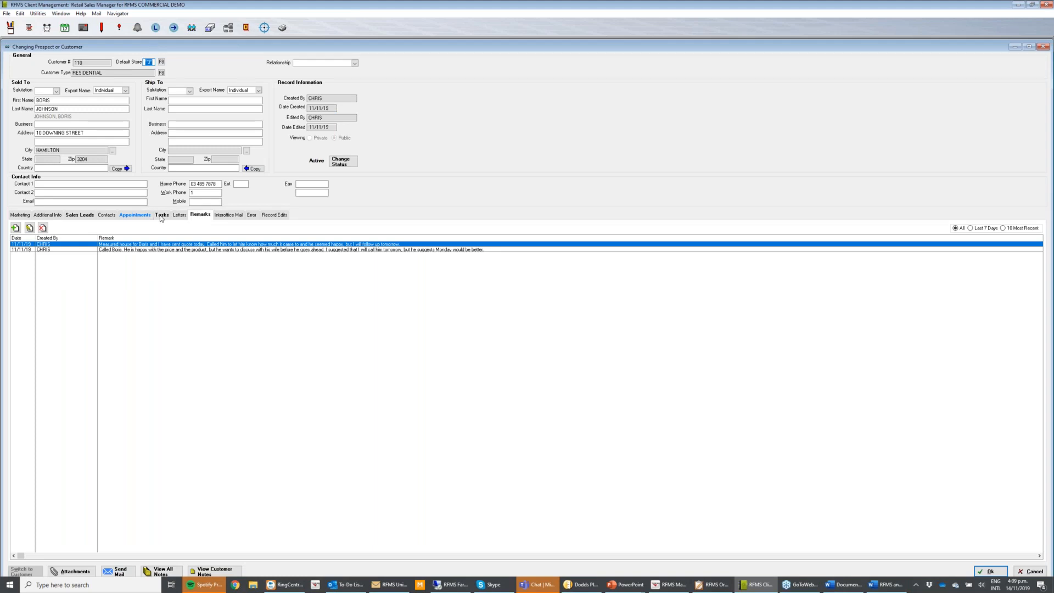
pyautogui.click(161, 217)
pyautogui.click(135, 216)
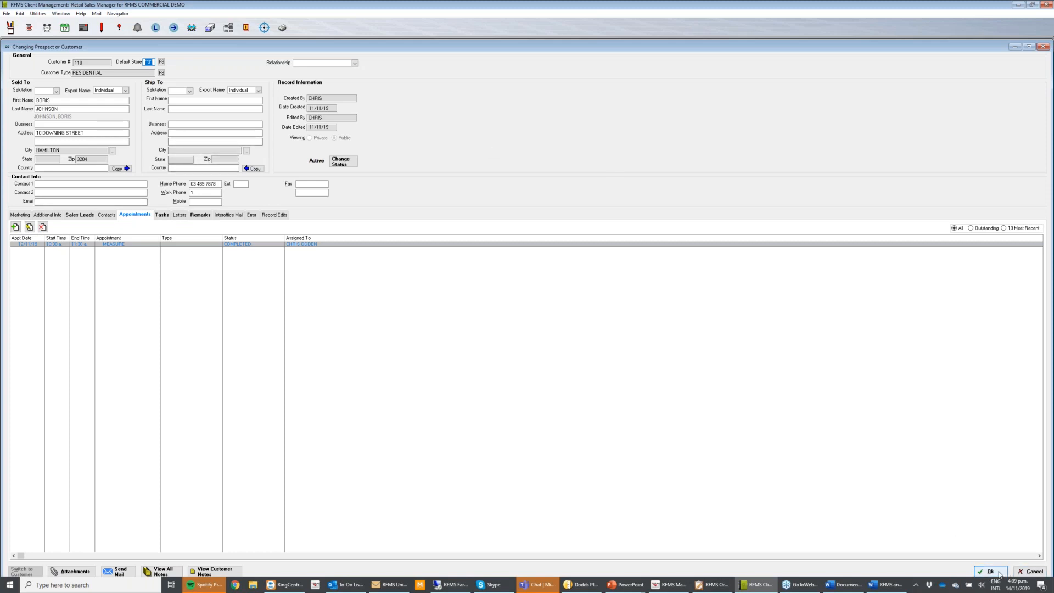
pyautogui.click(999, 574)
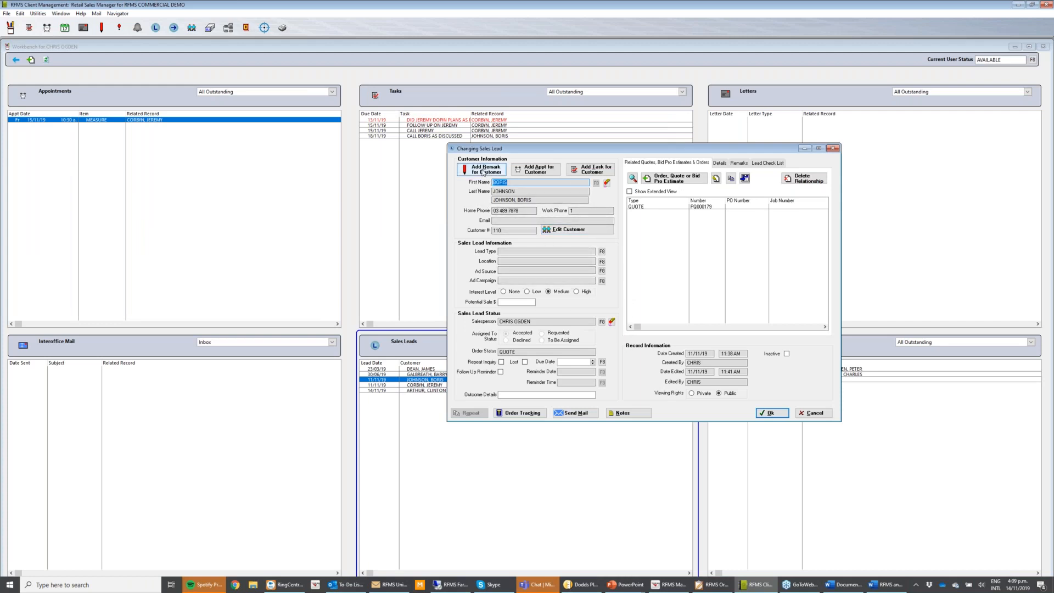
# Start a new appointment for the lead's customer named MEASURE, with the details "3 BEDS LOUNGE DINING"
pyautogui.click(535, 169)
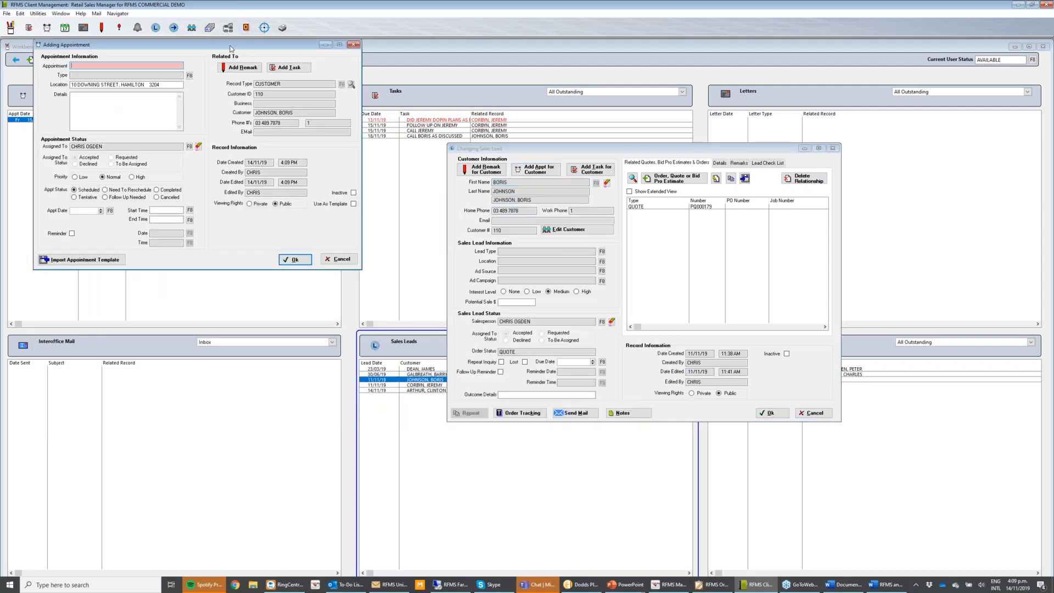
pyautogui.moveTo(231, 49); pyautogui.dragTo(587, 149)
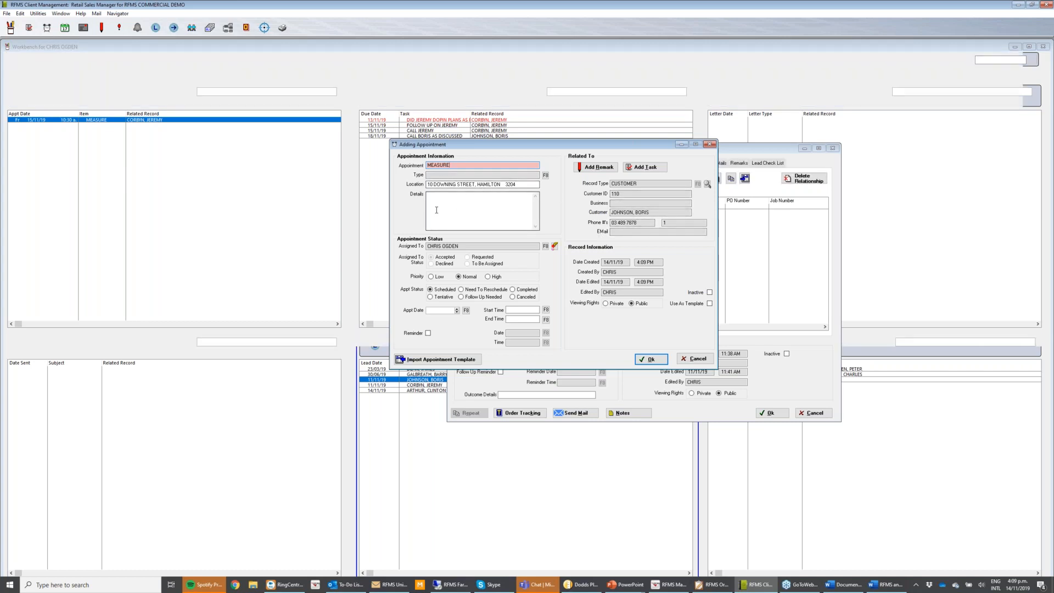
pyautogui.click(704, 224)
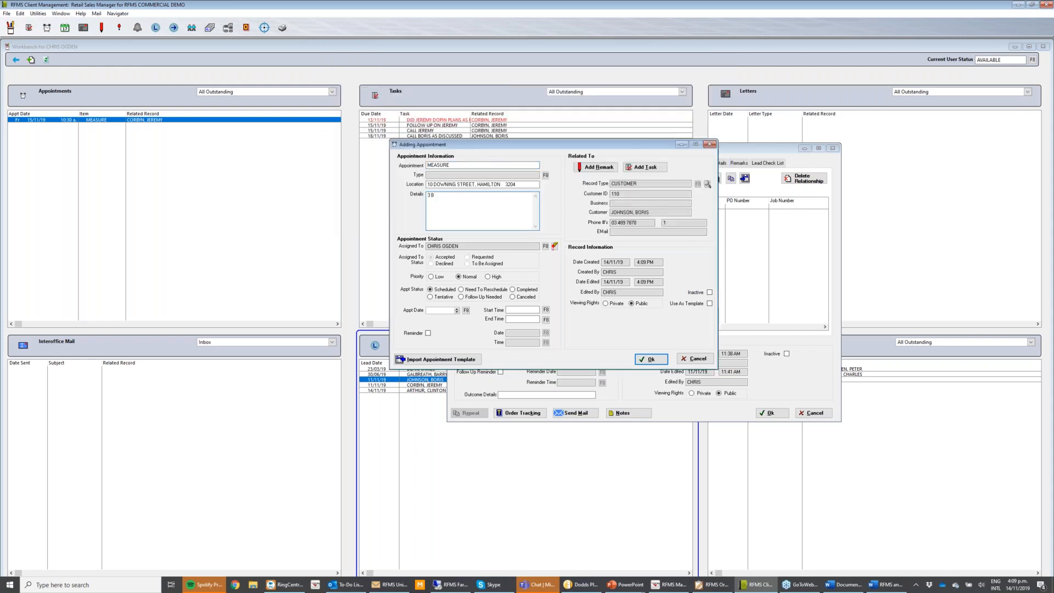
pyautogui.write('EDS LOUNGE DINING')
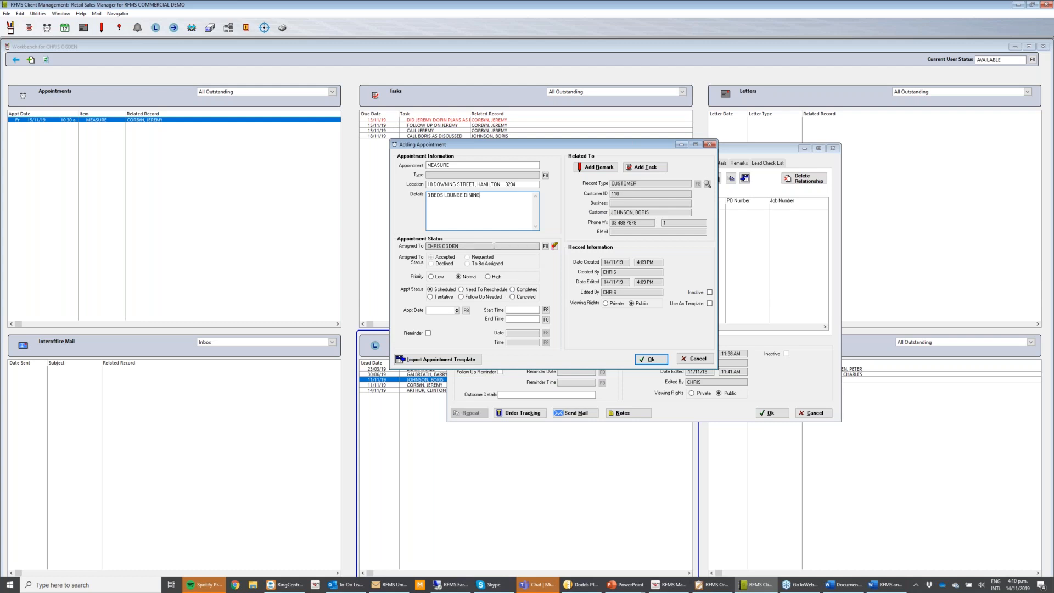
# View the users available for assignment, keep the current assignee, and schedule the appointment for 15/11/19 starting at 10:30 AM
pyautogui.click(546, 247)
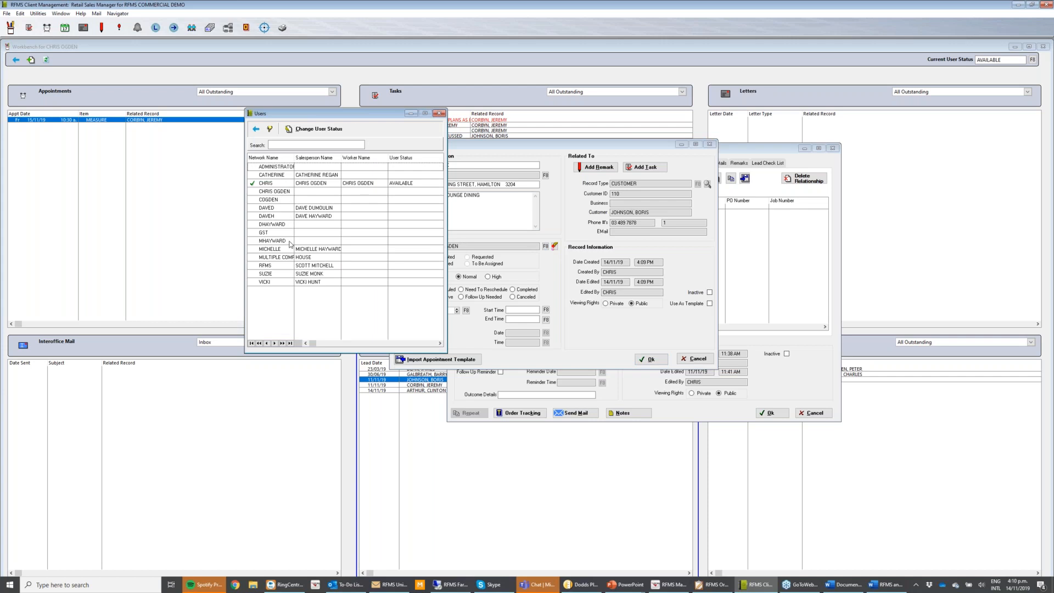
pyautogui.click(257, 130)
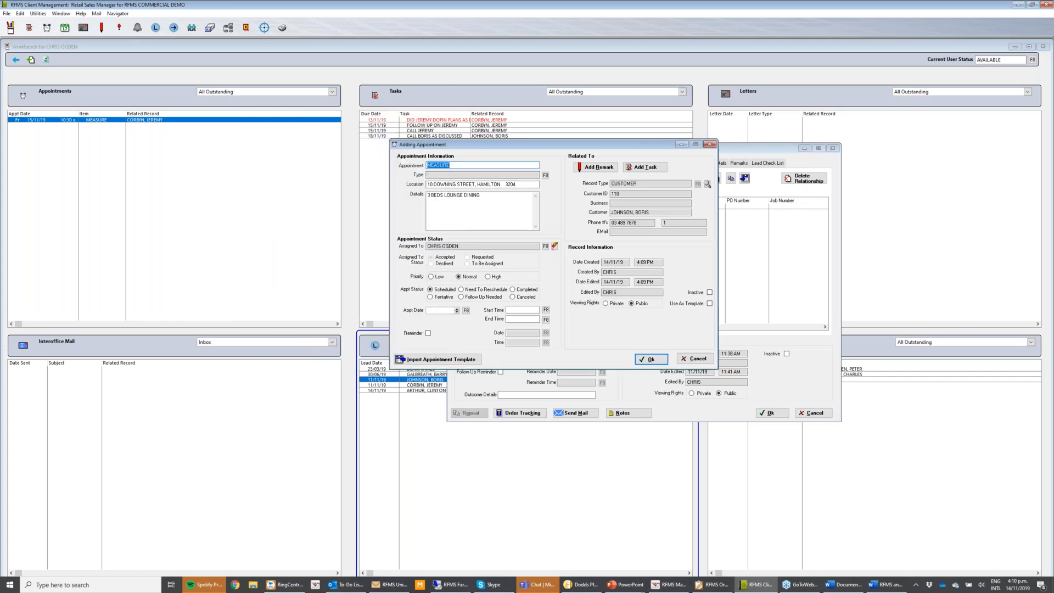
pyautogui.click(467, 312)
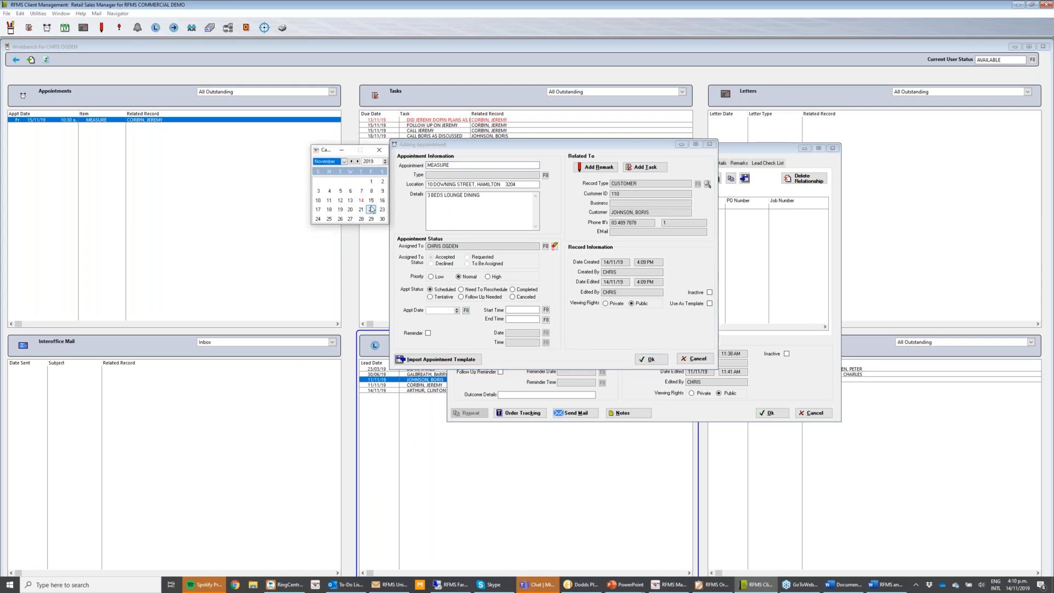
pyautogui.doubleClick(371, 200)
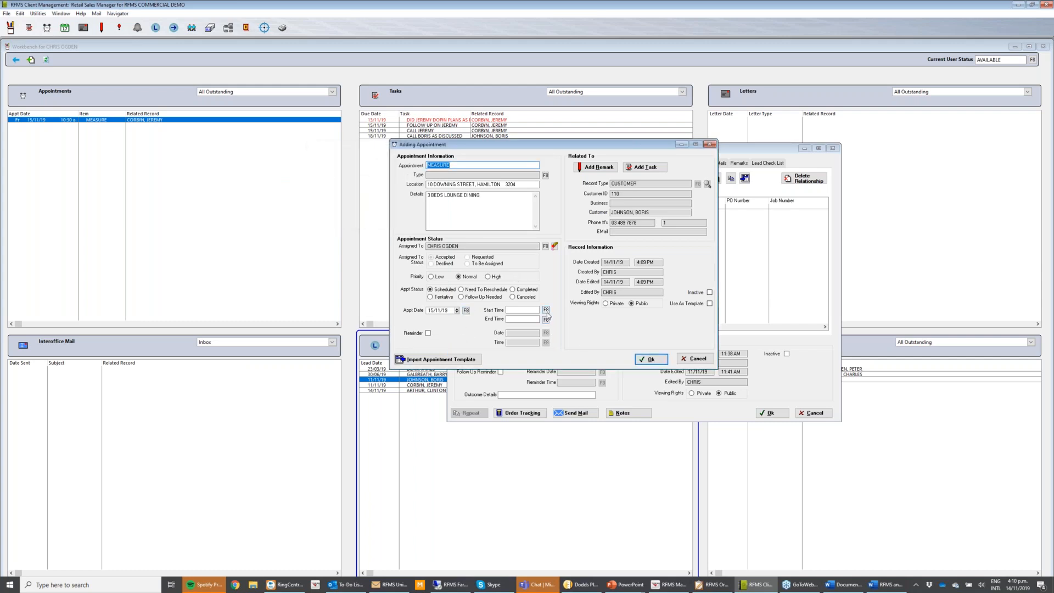
pyautogui.click(546, 318)
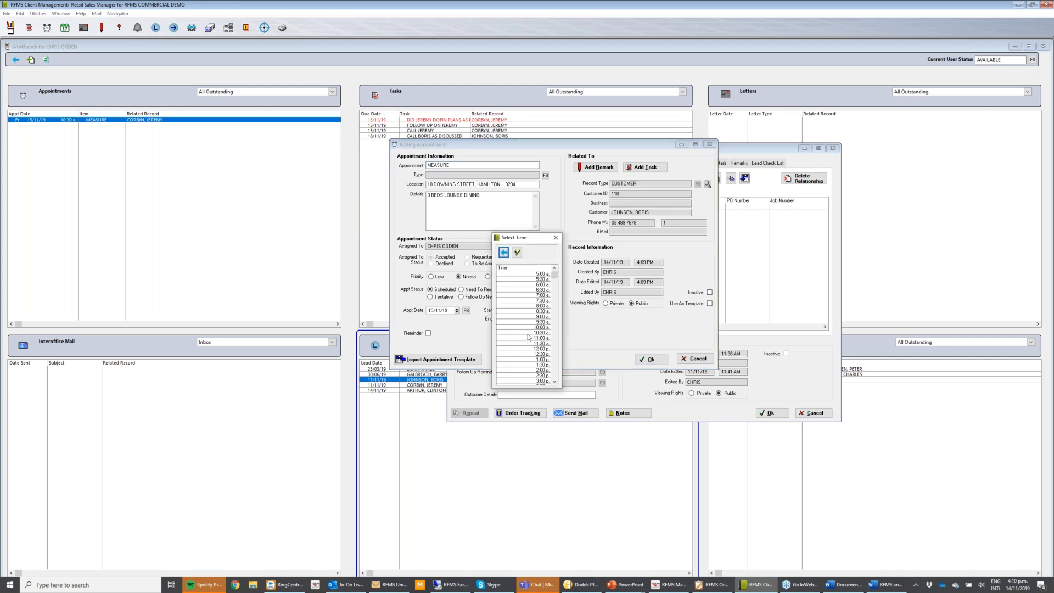
pyautogui.doubleClick(528, 337)
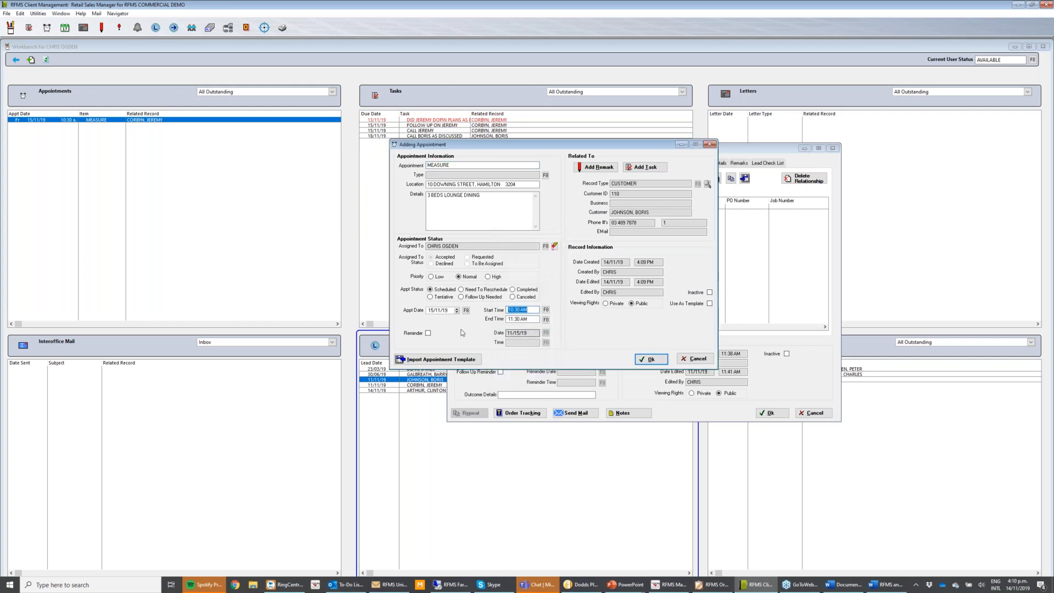
# Add an appointment reminder for 15/11/19 at 6:00 AM and save the appointment despite the time conflict
pyautogui.click(428, 333)
pyautogui.click(546, 343)
pyautogui.doubleClick(534, 285)
pyautogui.click(641, 361)
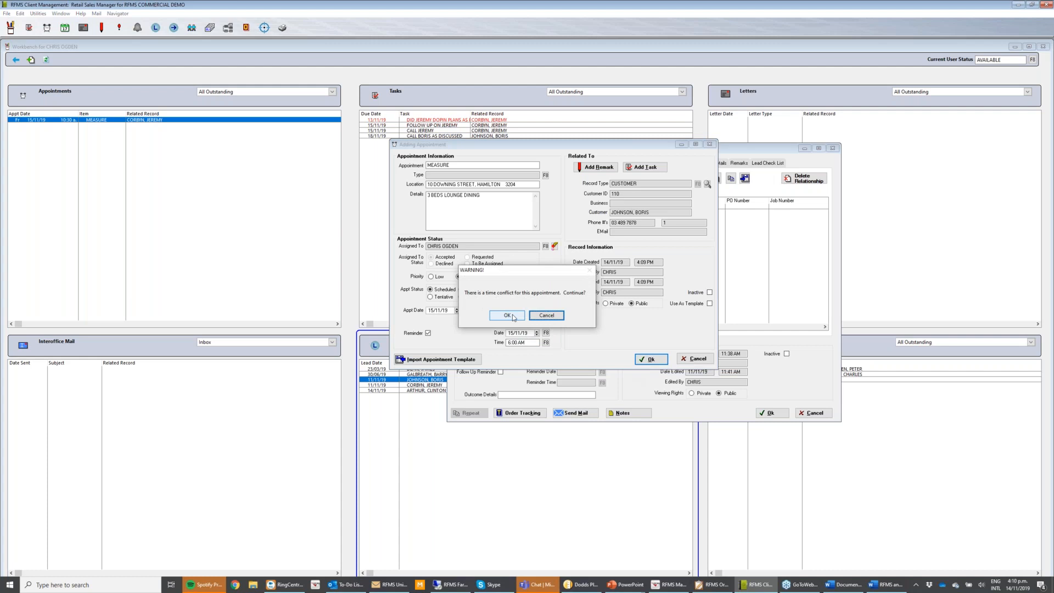
pyautogui.click(513, 318)
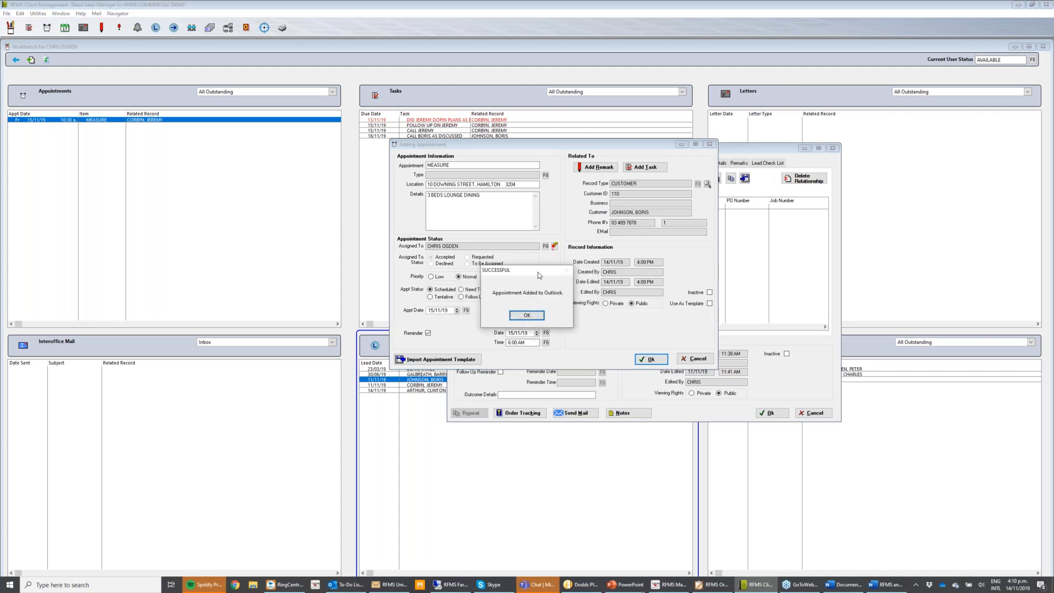
pyautogui.click(526, 316)
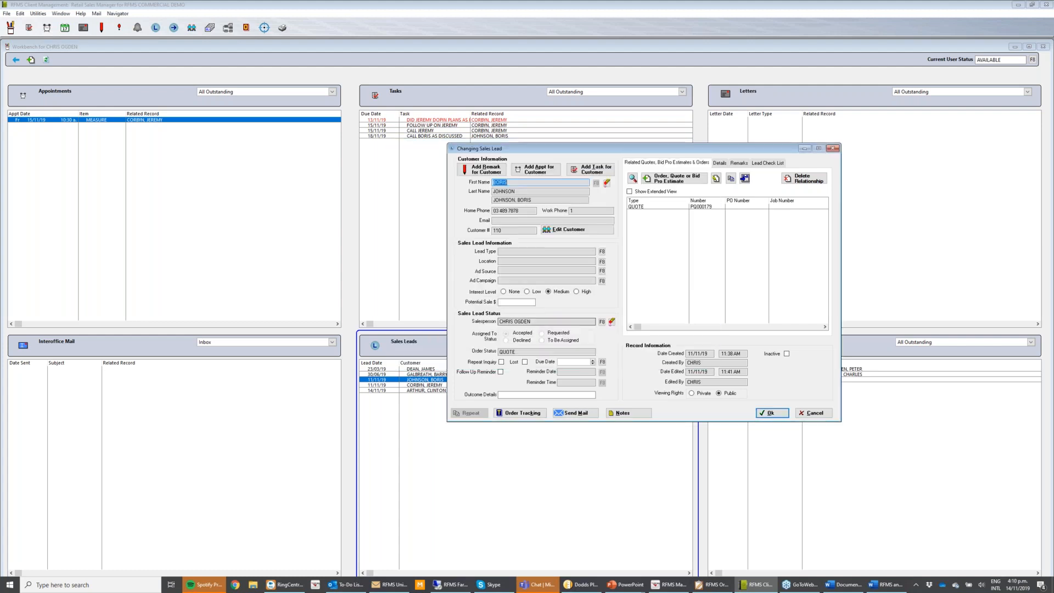
# Close the sales lead and check the 15/11/19 measure appointments in the November 2019 calendar
pyautogui.click(771, 414)
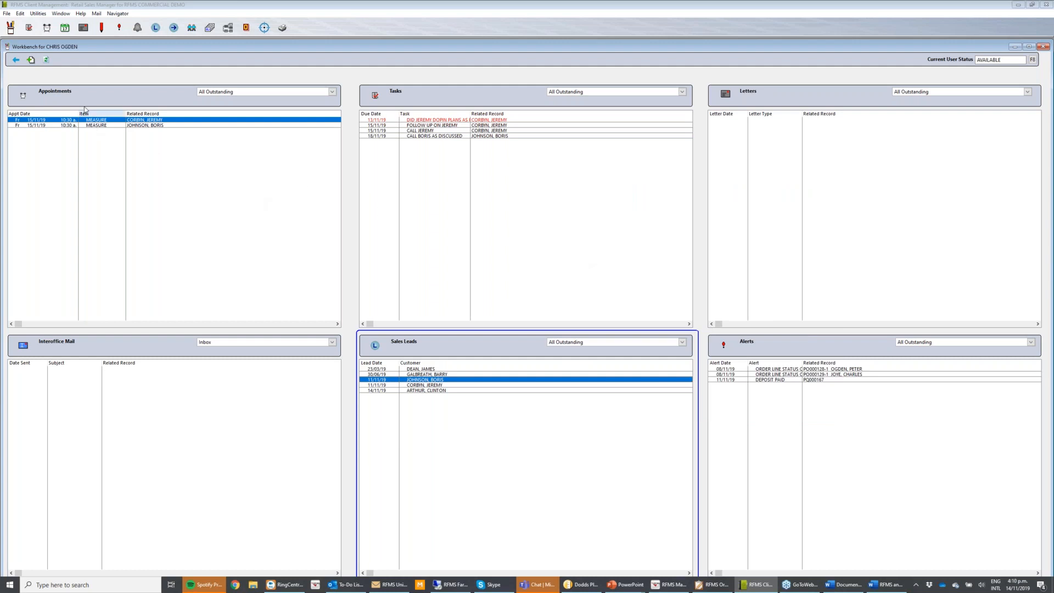
pyautogui.click(65, 28)
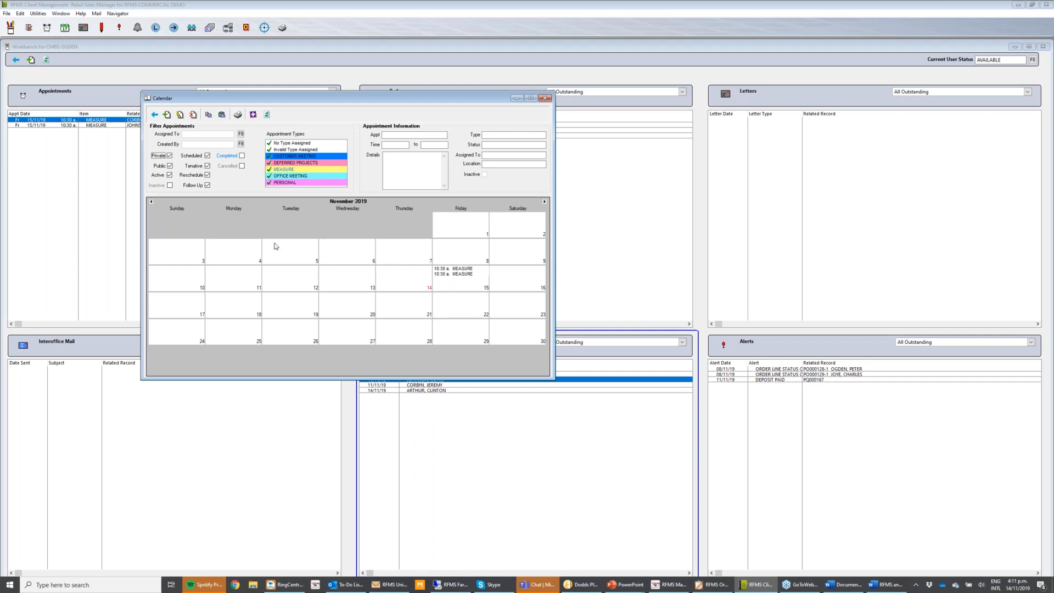
pyautogui.click(155, 115)
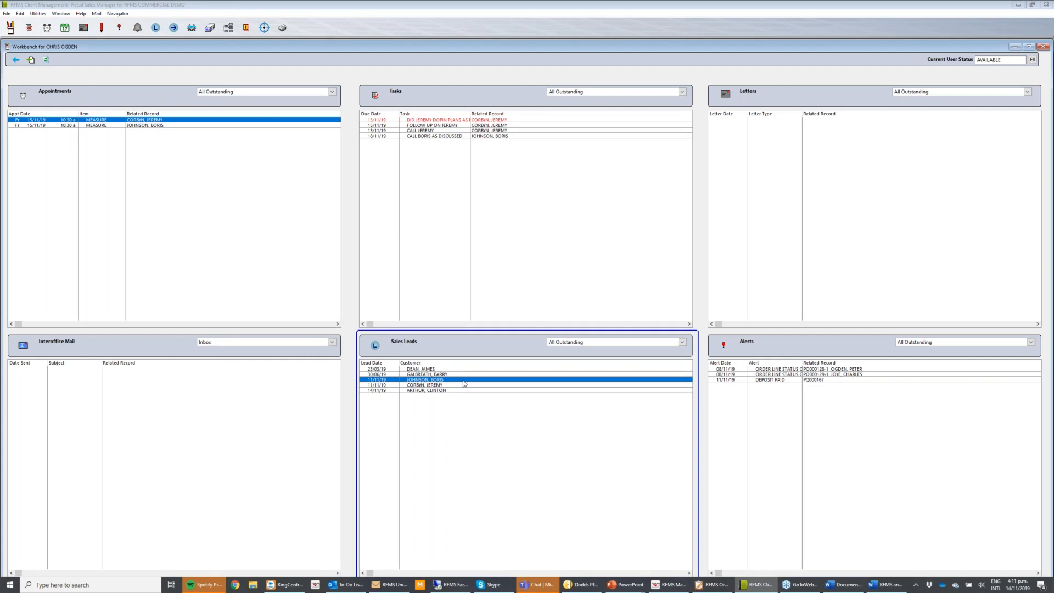
# Reopen the third sales lead and export its related quote with all tagged lines to a new order
pyautogui.doubleClick(464, 381)
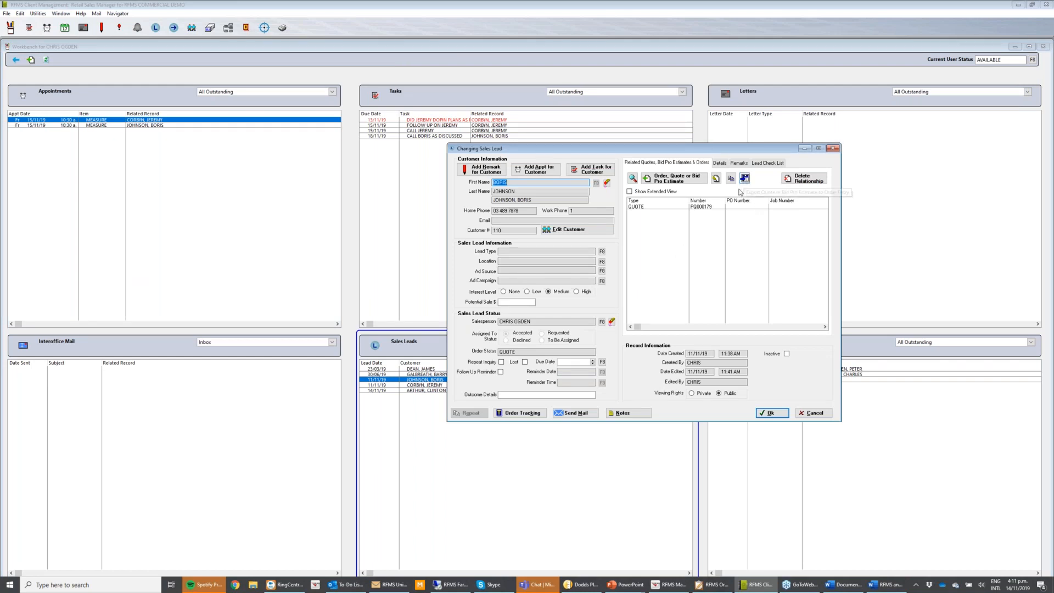
pyautogui.click(737, 207)
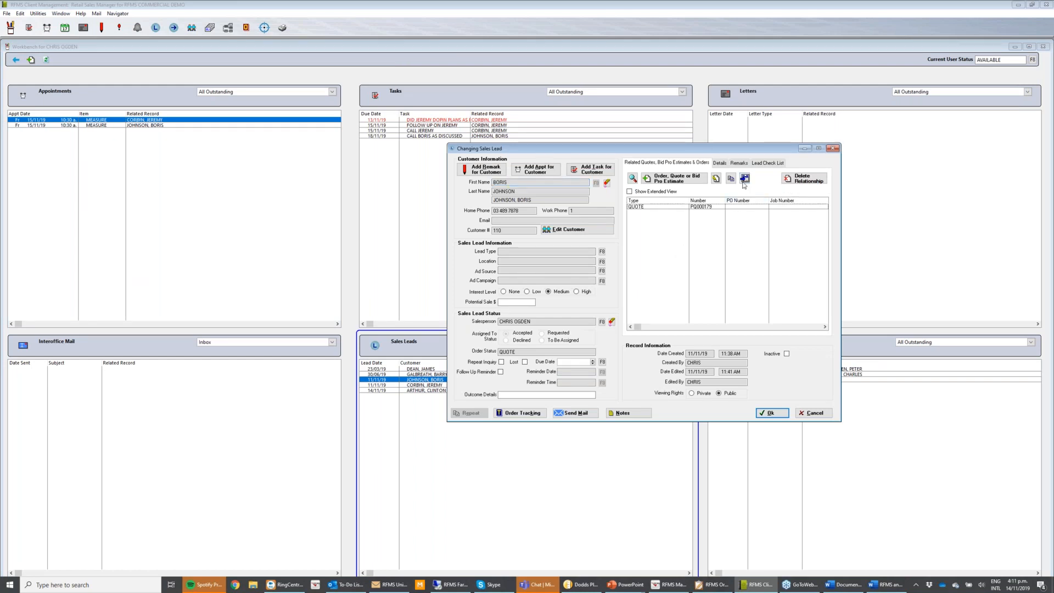
pyautogui.click(673, 208)
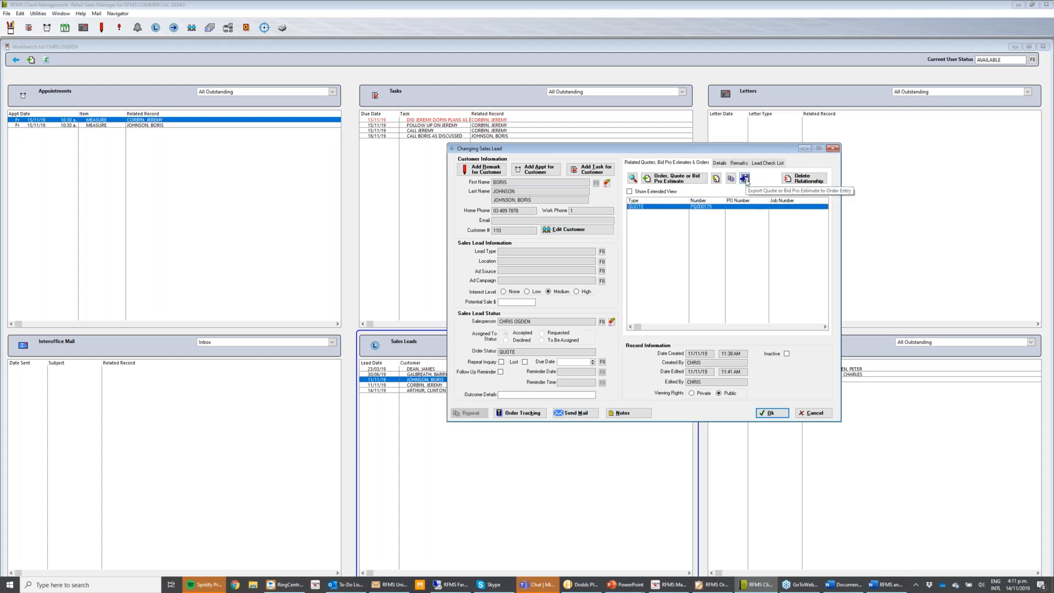
pyautogui.click(745, 178)
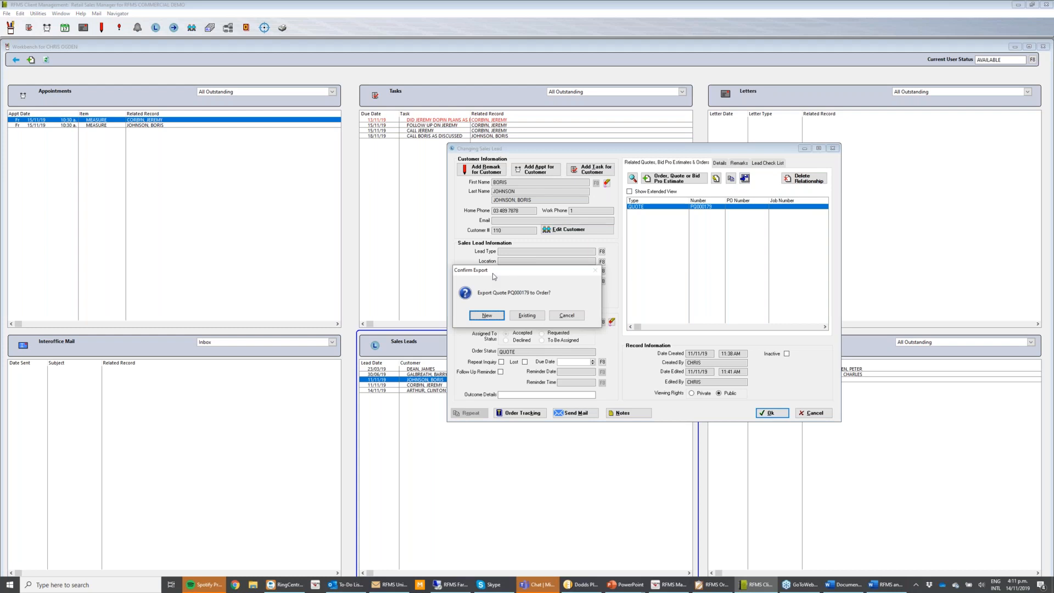
pyautogui.click(487, 315)
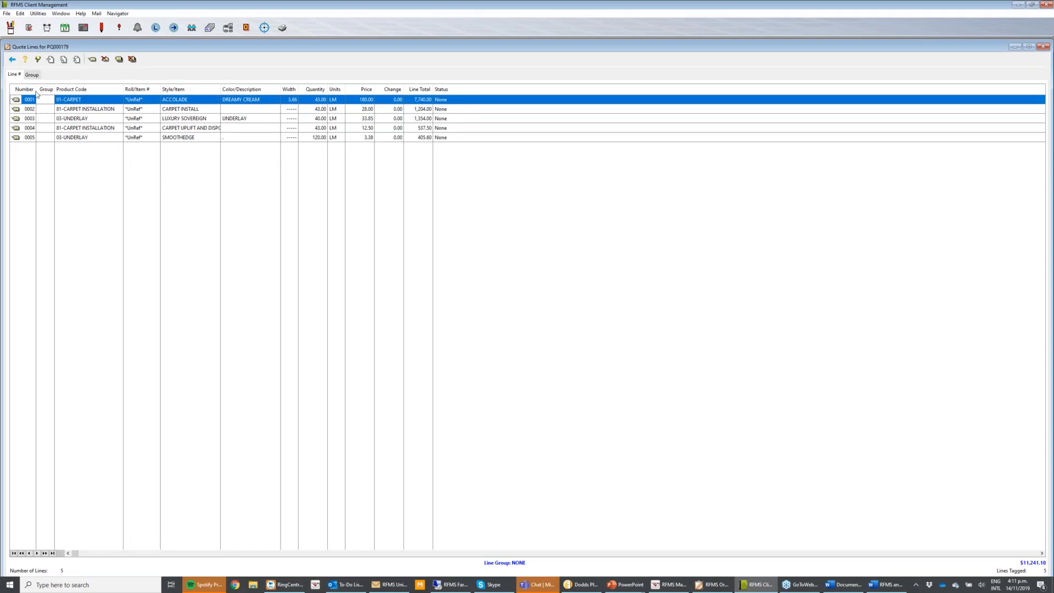
pyautogui.click(39, 59)
pyautogui.click(549, 343)
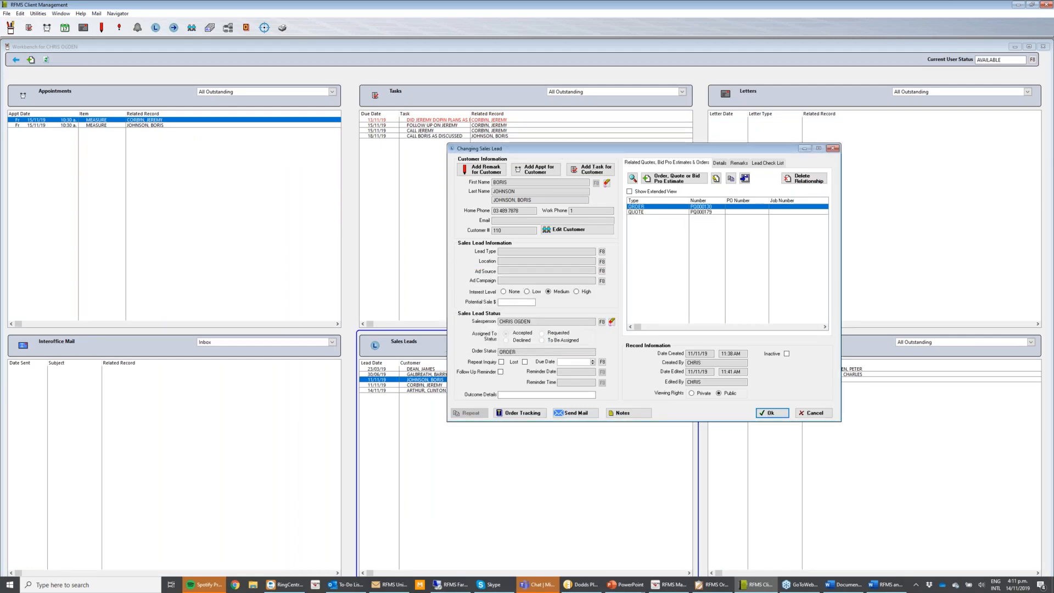
# Open the new order from the sales lead's related records, review its lines and save it
pyautogui.doubleClick(648, 207)
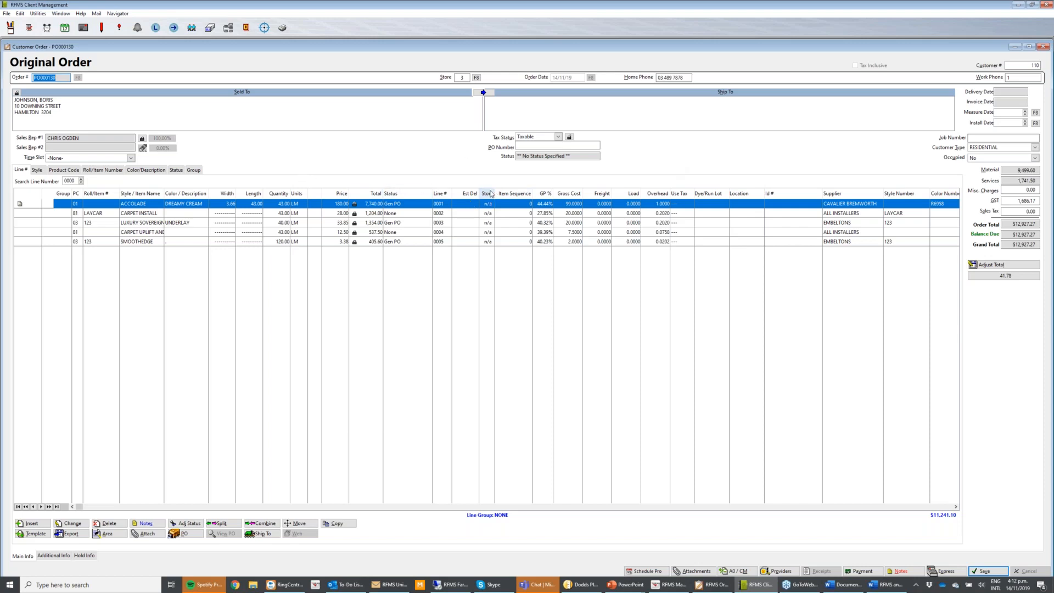
pyautogui.click(986, 571)
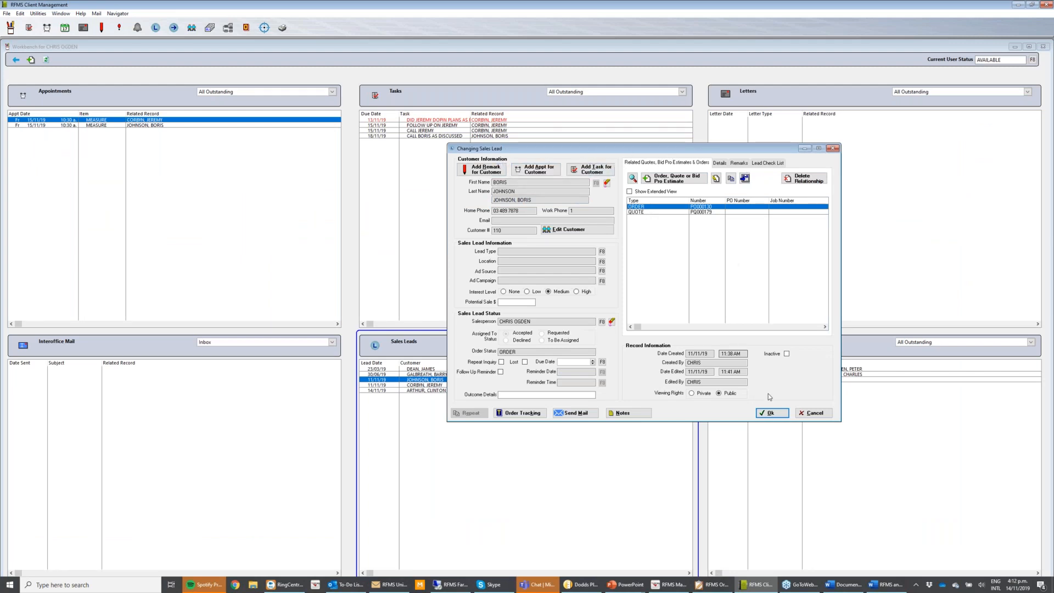
# Close the converted sales lead, and review the 11/11/19 and 30/06/19 sales leads on the workbench without changing them
pyautogui.click(772, 413)
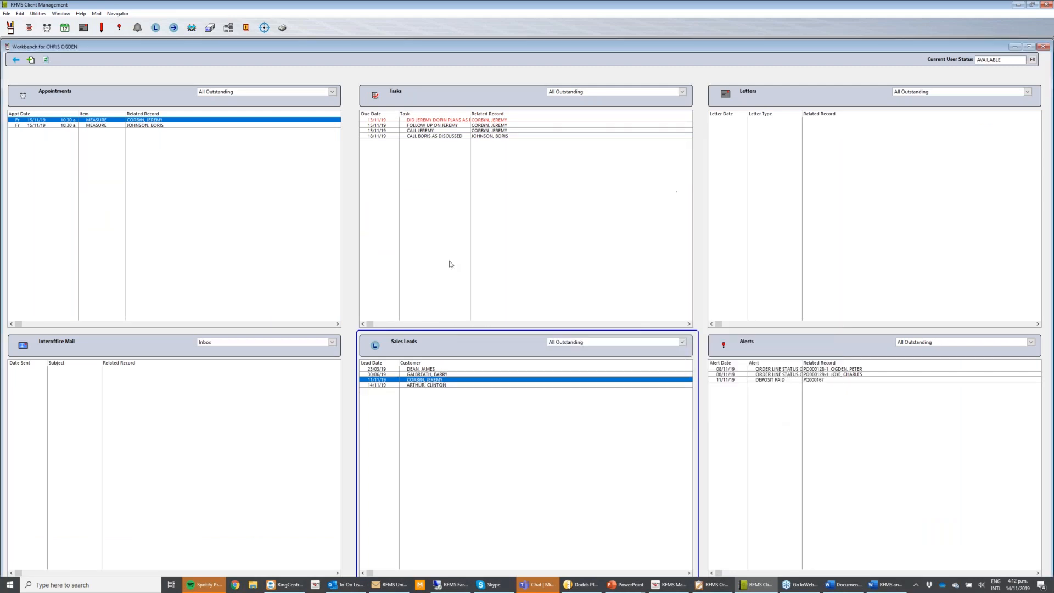
pyautogui.doubleClick(515, 380)
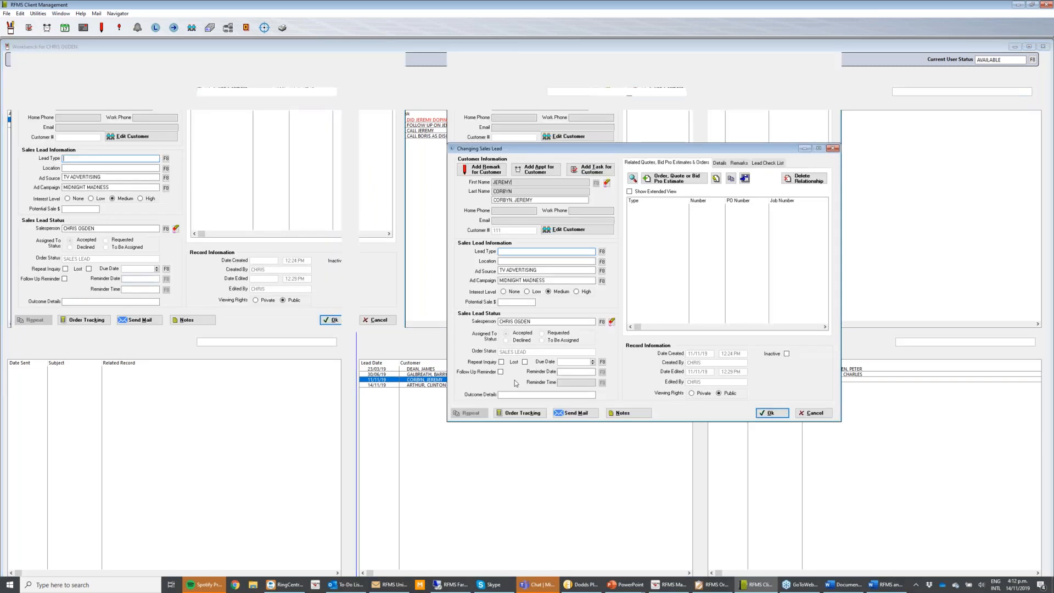
pyautogui.click(814, 413)
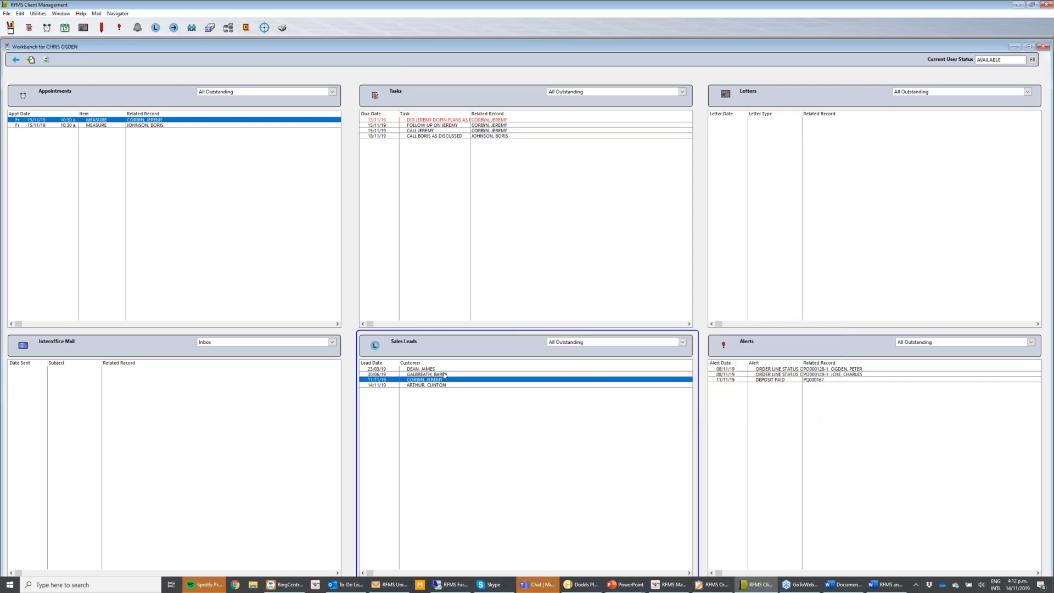
pyautogui.doubleClick(445, 376)
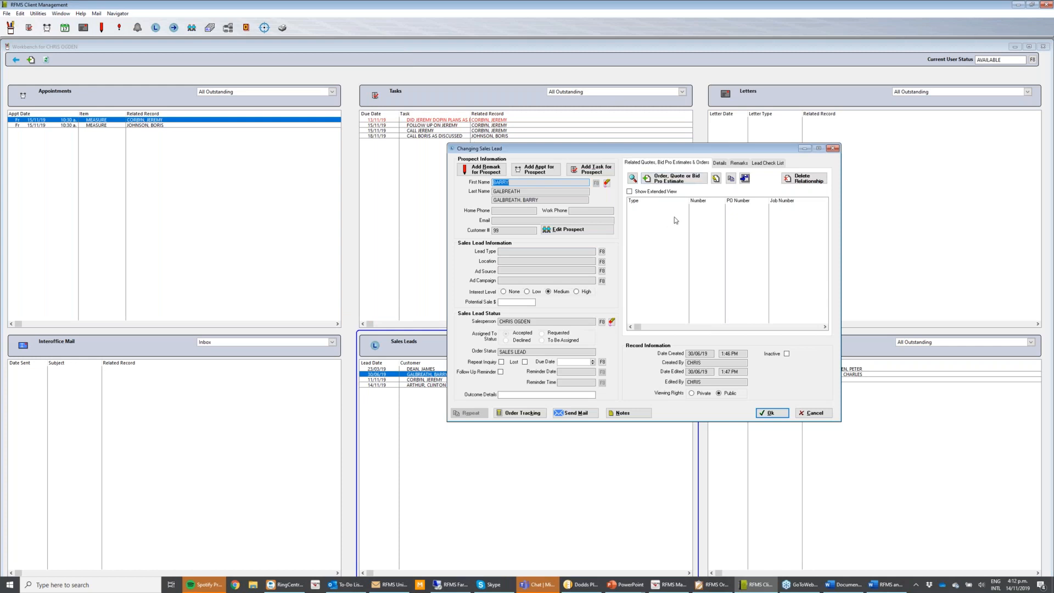
pyautogui.click(813, 415)
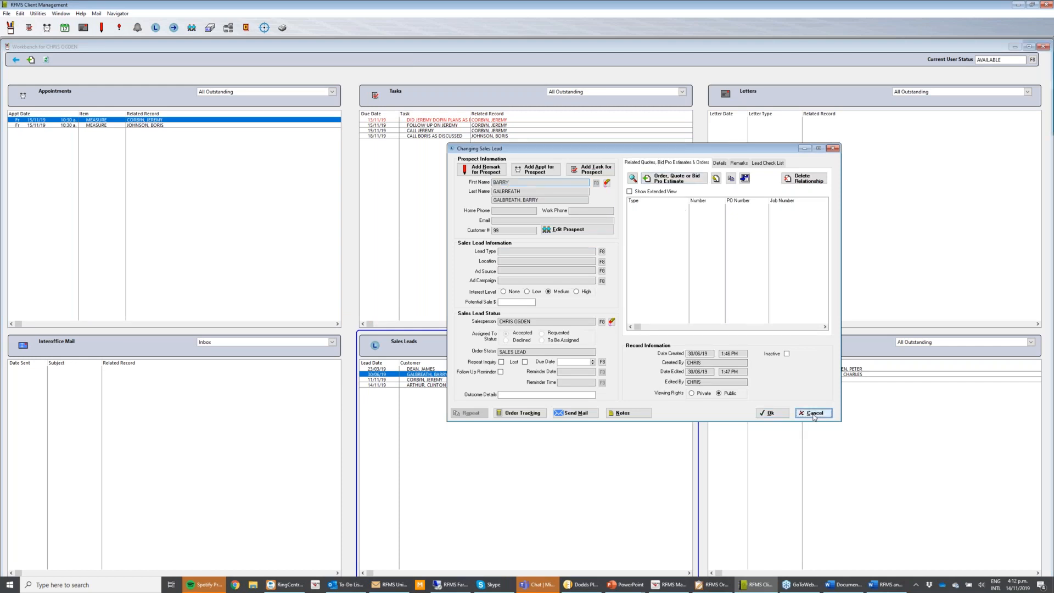
# Mark the 23/03/19 sales lead as lost with outcome details "CHEAPER FROM THE OTHE MOB" and save it
pyautogui.doubleClick(446, 371)
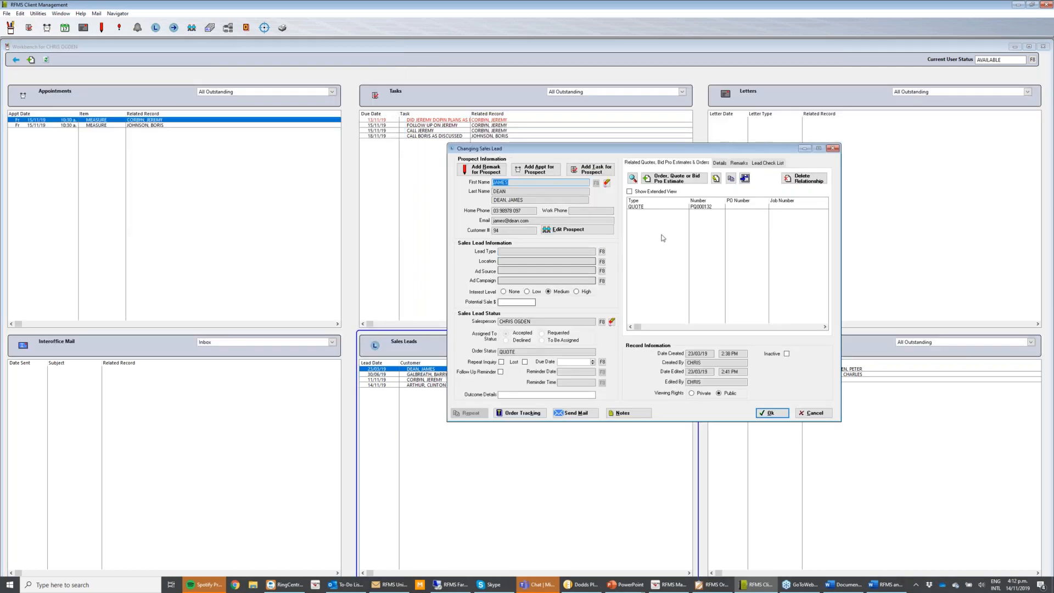
pyautogui.click(525, 362)
pyautogui.click(519, 395)
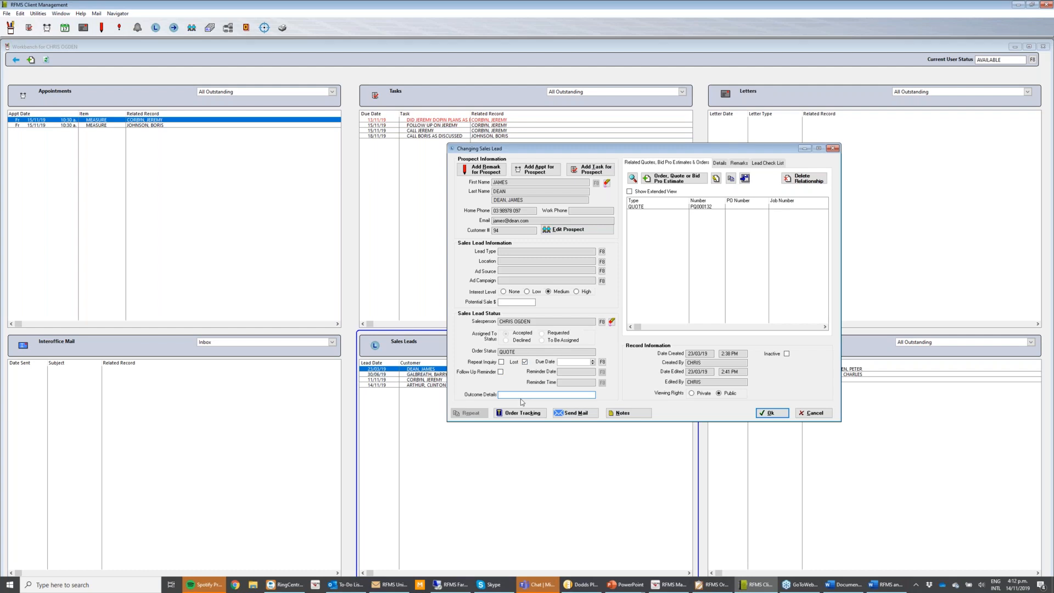
pyautogui.write('CHEAPER FROM THE OTHE MOB')
pyautogui.click(773, 413)
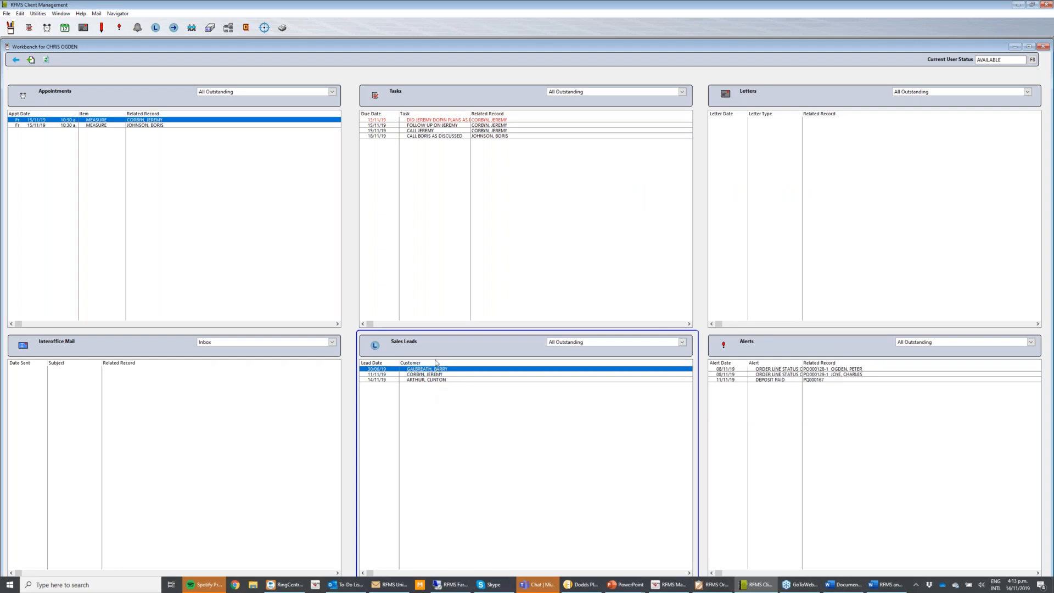
# Show lost leads in the full Sales Leads list and inspect a lost lead created on 17/09/15
pyautogui.click(156, 28)
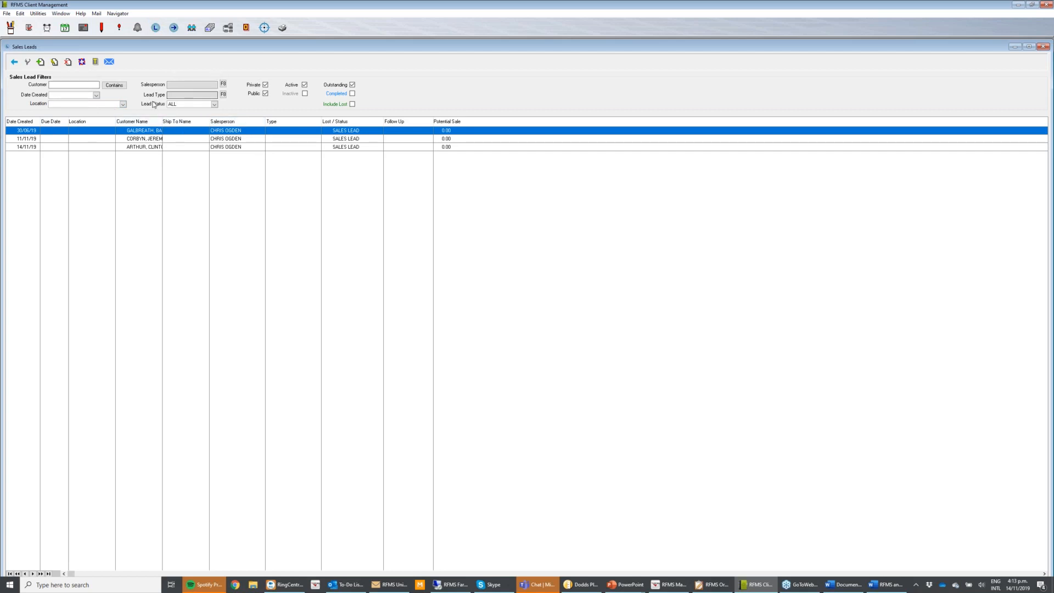
pyautogui.click(352, 104)
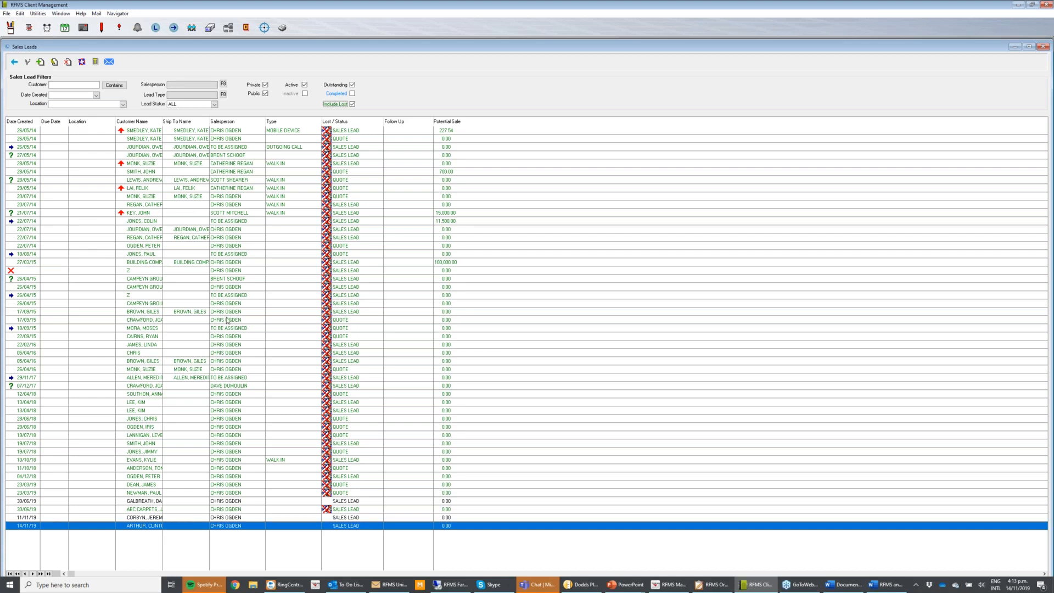
pyautogui.doubleClick(226, 319)
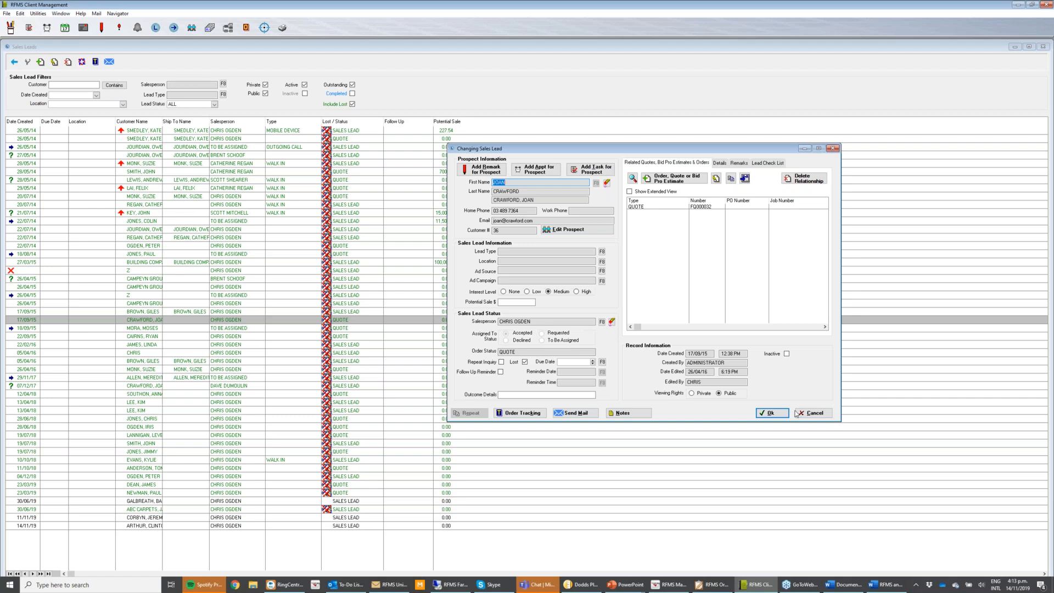
pyautogui.click(824, 417)
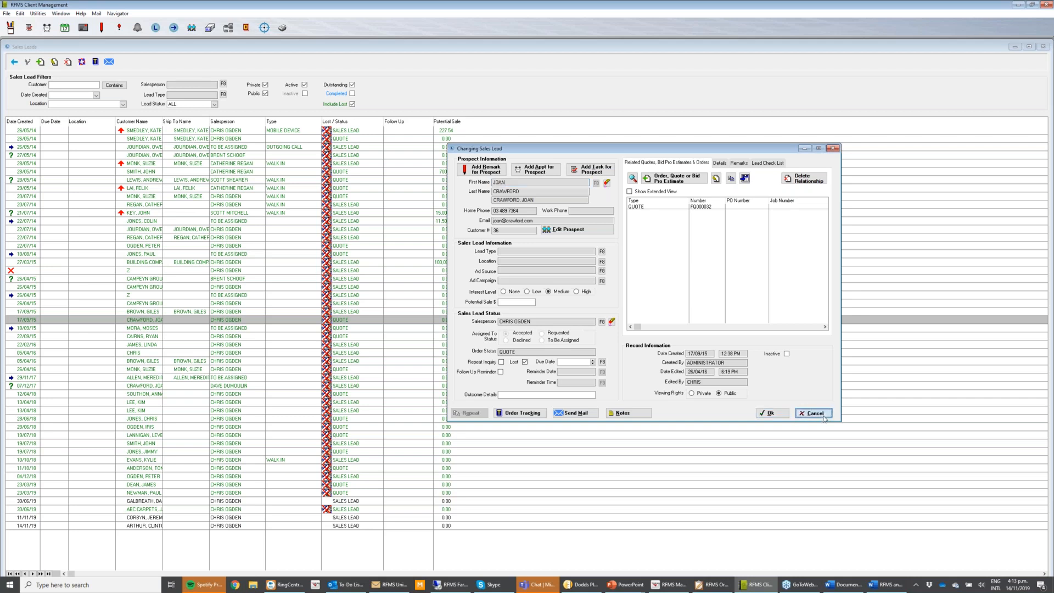
# Exclude lost leads and include completed ones in the Sales Leads list, review them, and return to the workbench
pyautogui.click(352, 104)
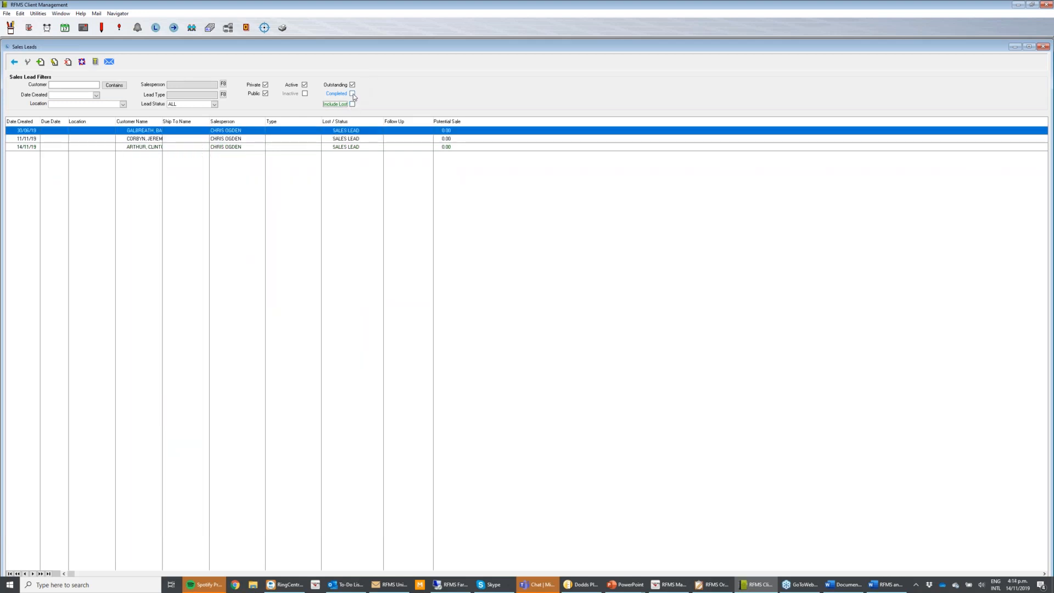
pyautogui.click(353, 94)
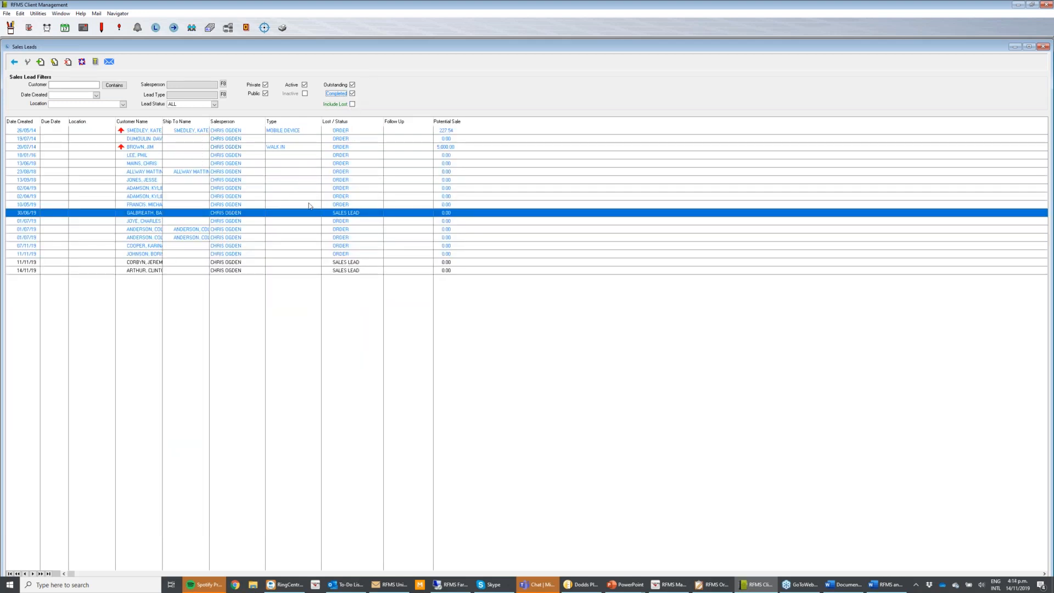
pyautogui.click(14, 62)
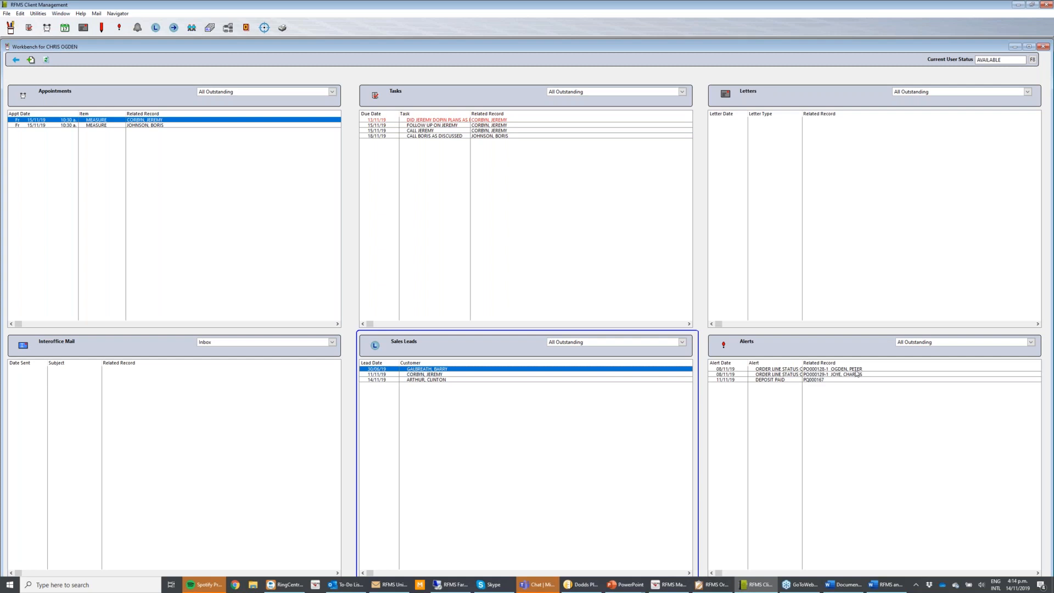
# Open the first order line status change alert, inspect its related order lines, dismiss the reminders window and close the alert
pyautogui.doubleClick(854, 370)
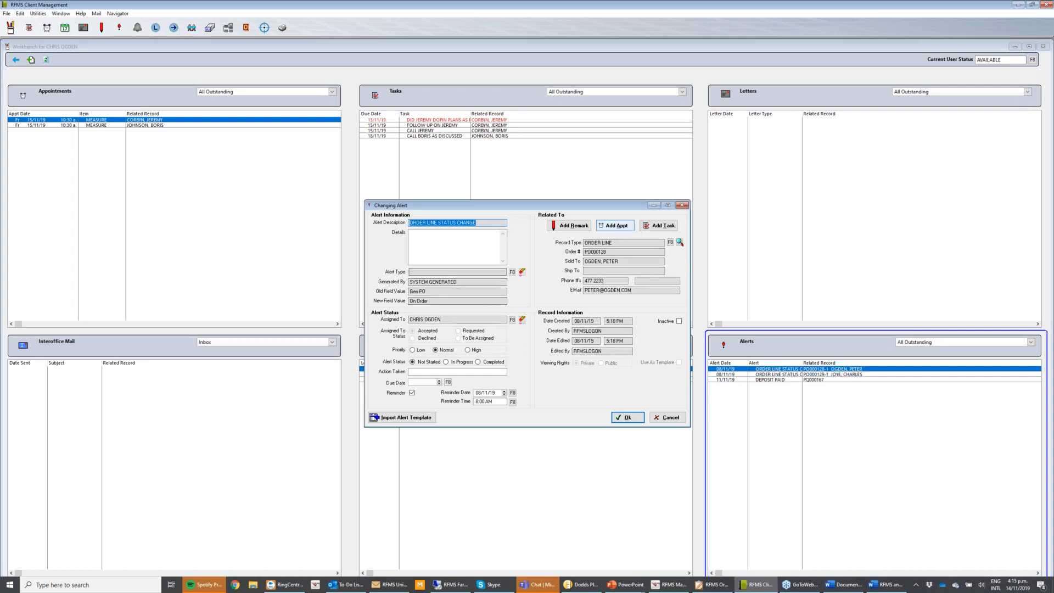
pyautogui.click(680, 243)
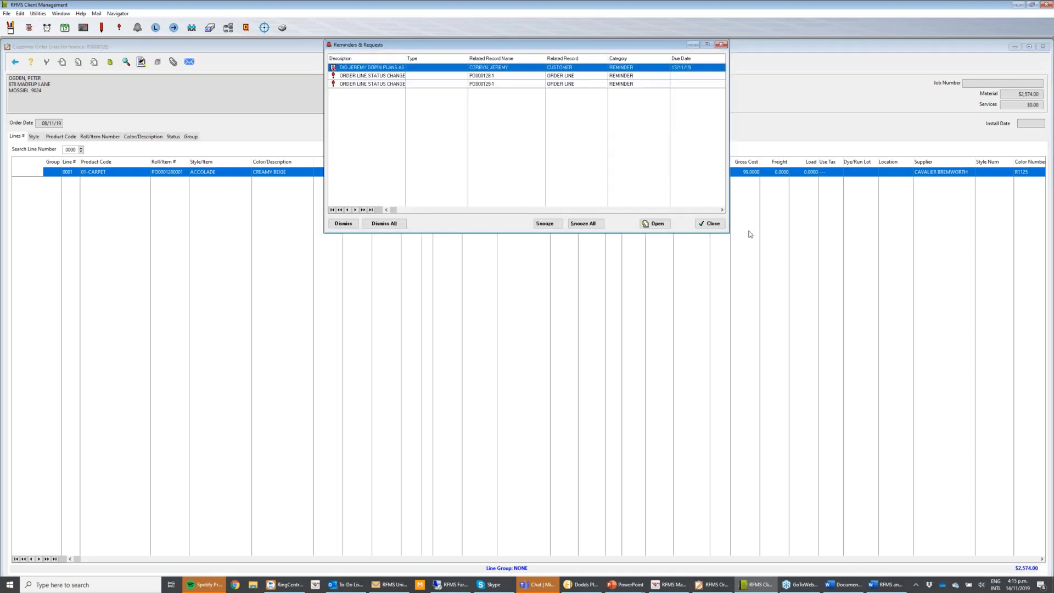
pyautogui.click(711, 225)
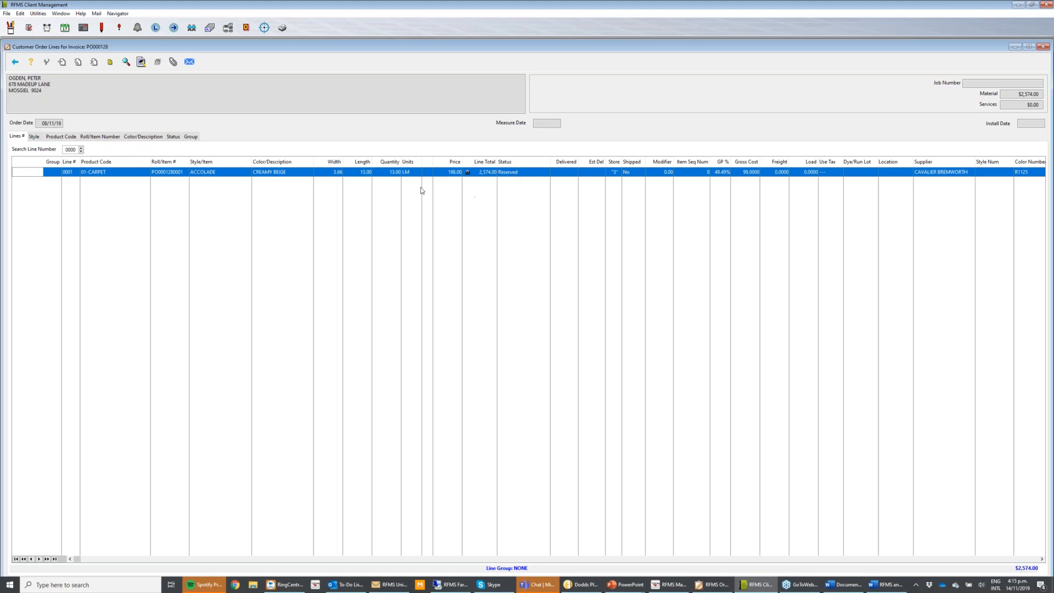
pyautogui.click(15, 62)
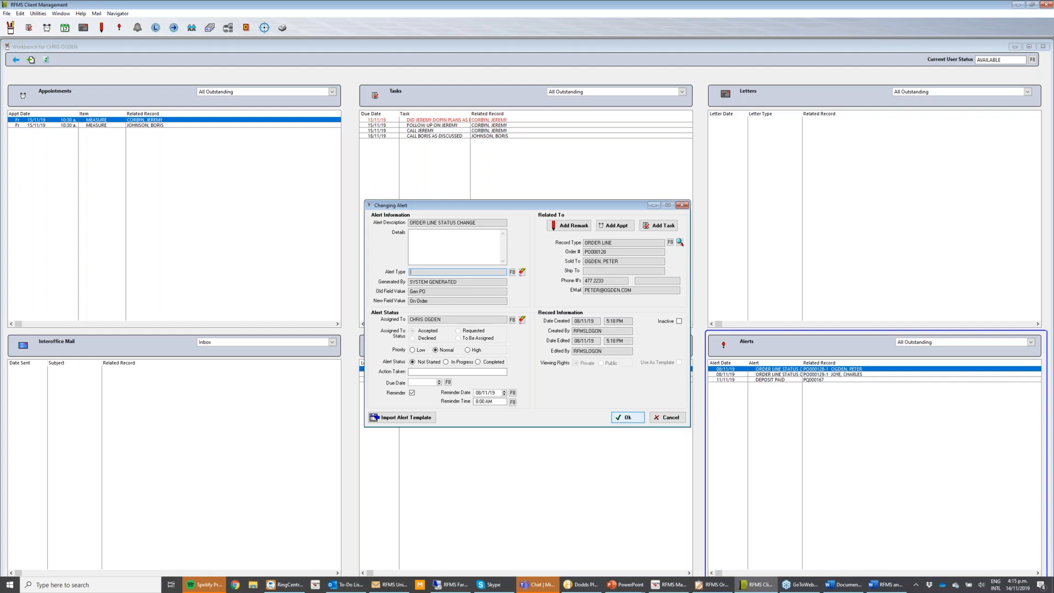
pyautogui.click(627, 418)
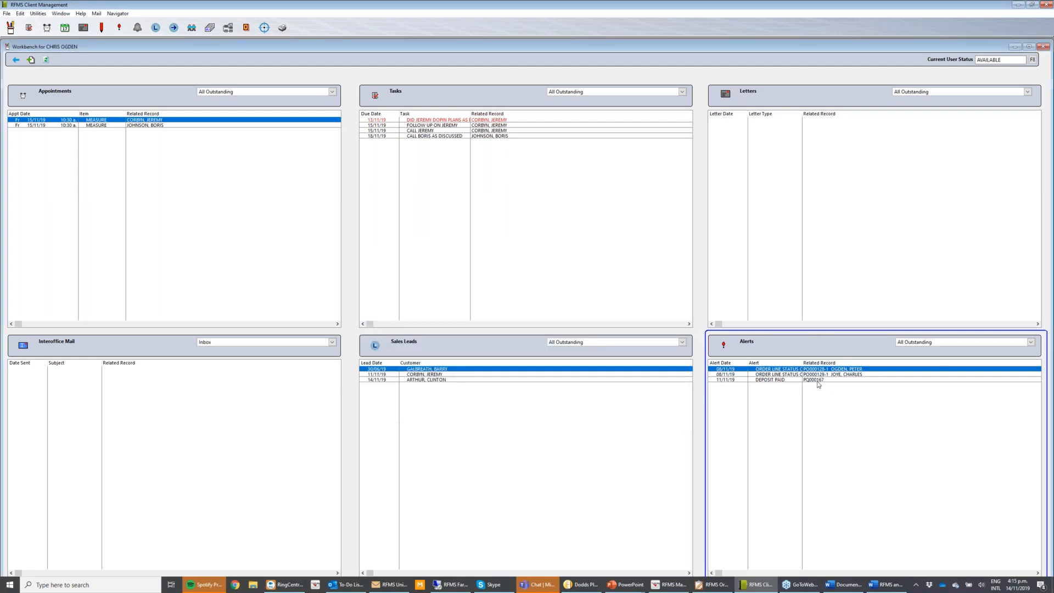
# Open the DEPOSIT PAID alert dated 11/11/19, review its details and close it
pyautogui.click(816, 380)
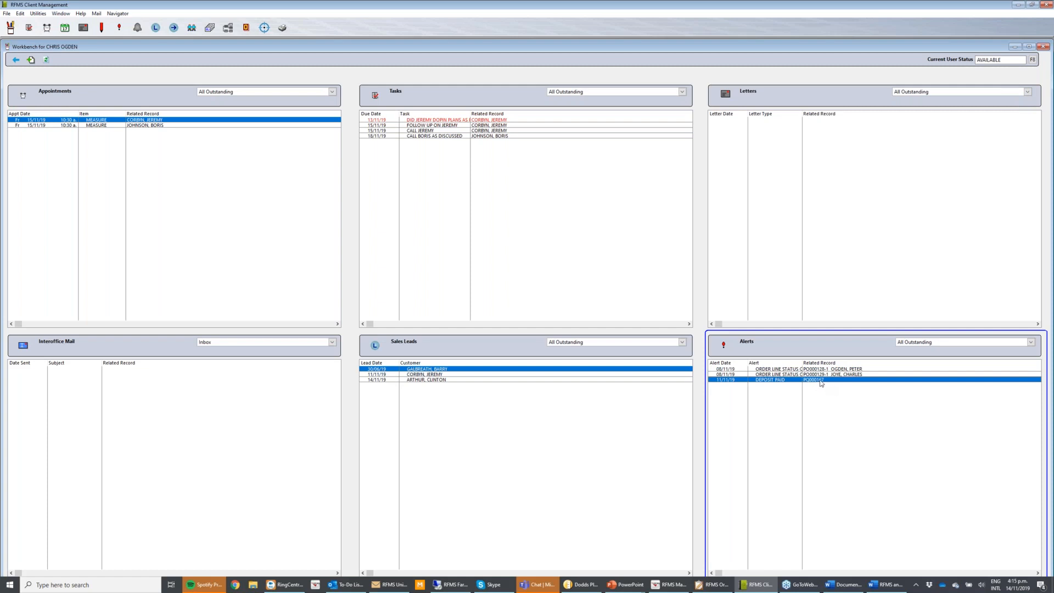
pyautogui.doubleClick(821, 380)
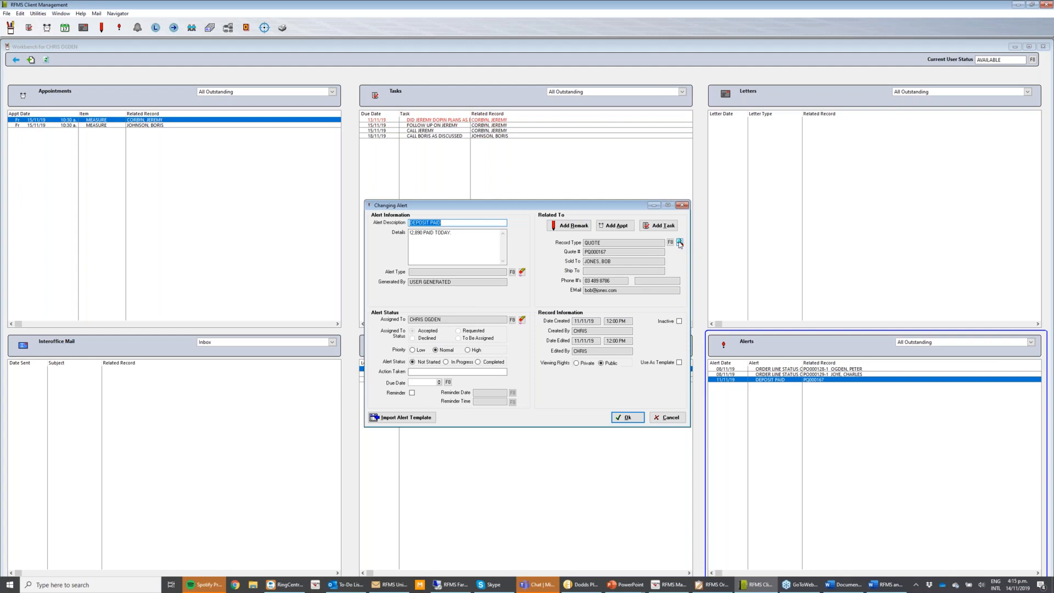
pyautogui.click(633, 419)
# Set the second order line status change alert to Completed and save it
pyautogui.doubleClick(825, 375)
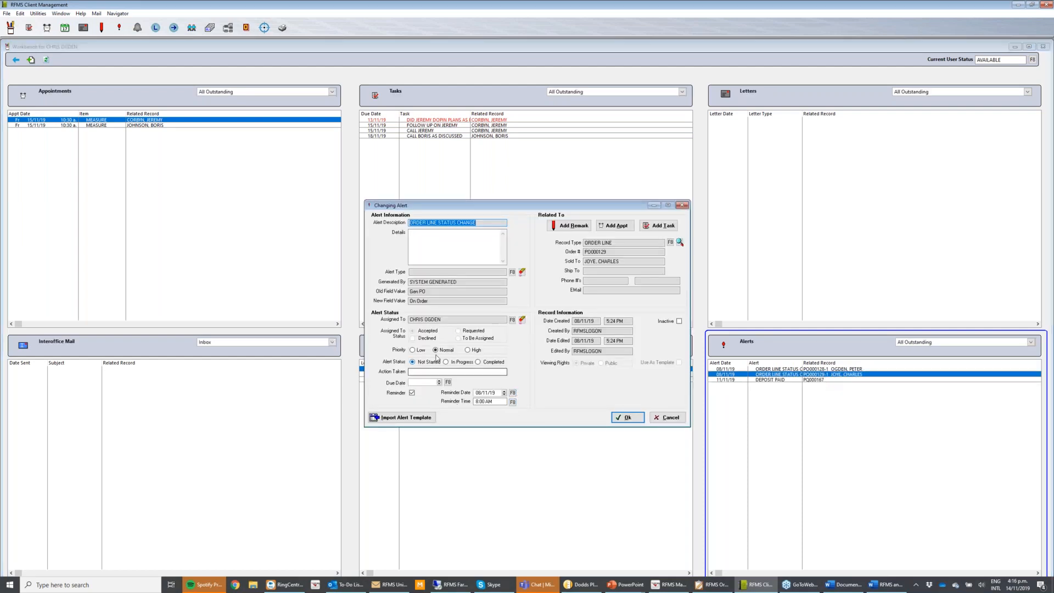
pyautogui.click(494, 362)
pyautogui.click(641, 419)
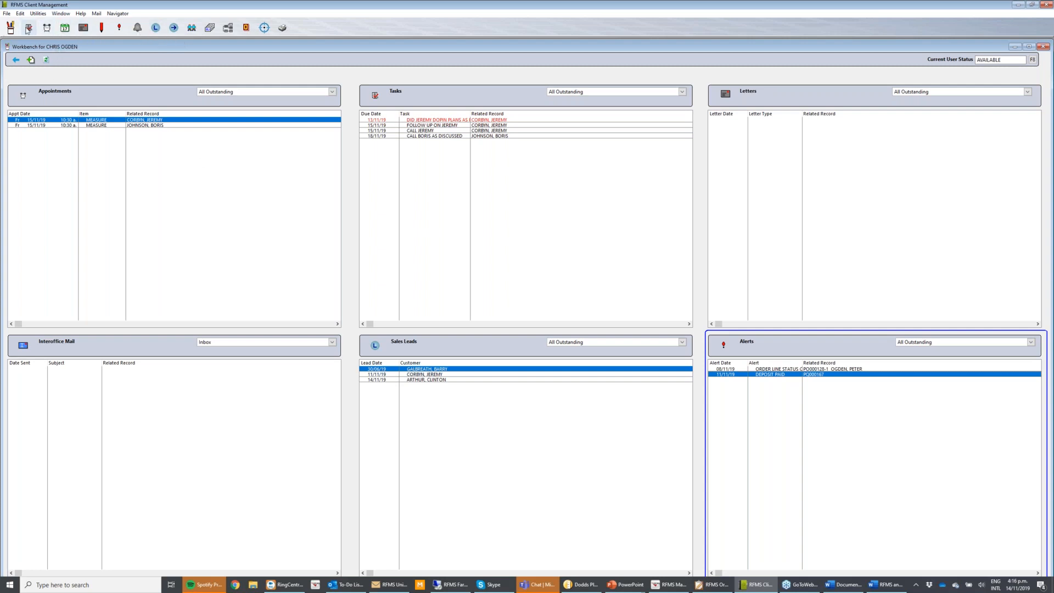
# Review the full Tasks list and the outstanding Sales Leads list, and return to the tasks
pyautogui.click(28, 28)
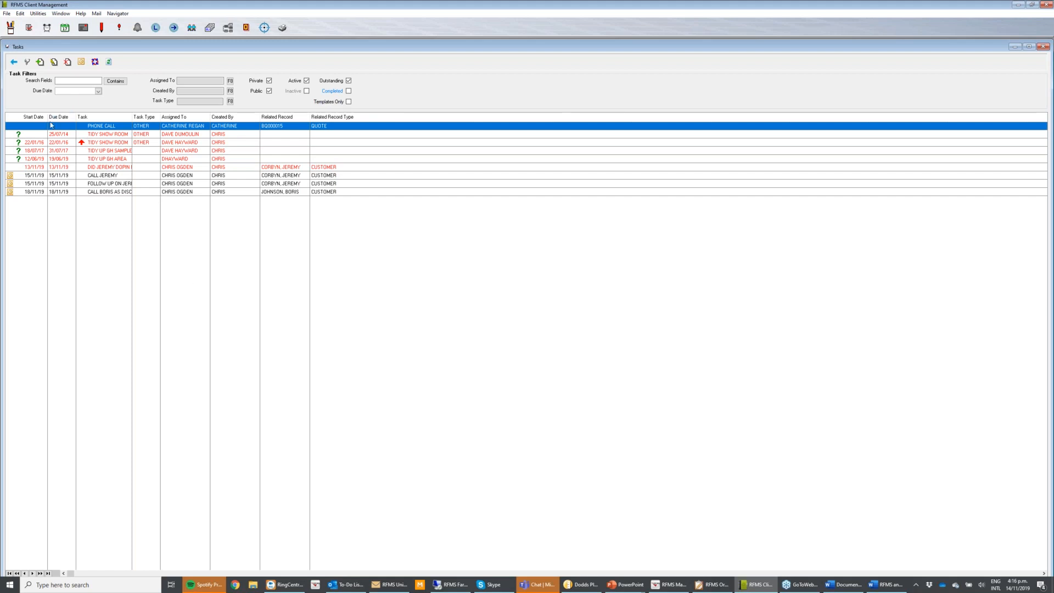
pyautogui.click(156, 28)
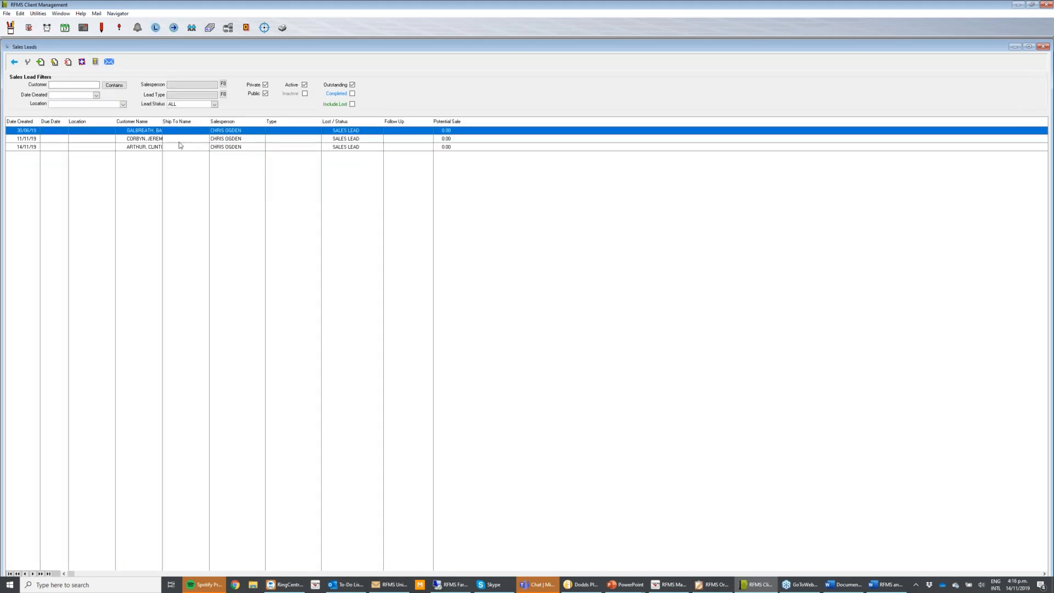
pyautogui.click(14, 63)
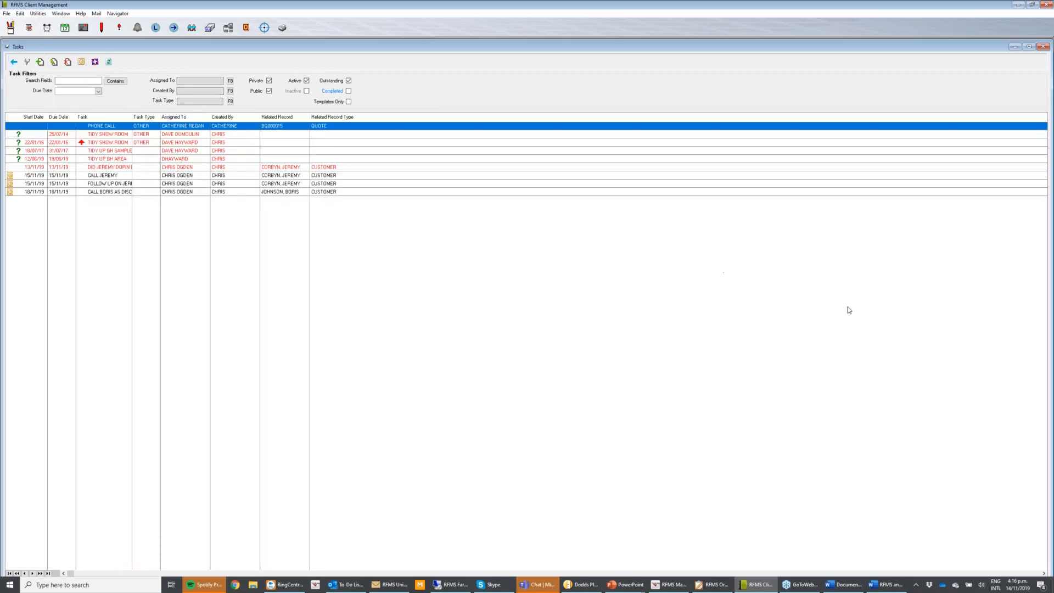
# Switch to RFMS Order Entry and start a CONSULTATION appointment related to the highlighted quote dated 13/09/19
pyautogui.click(709, 585)
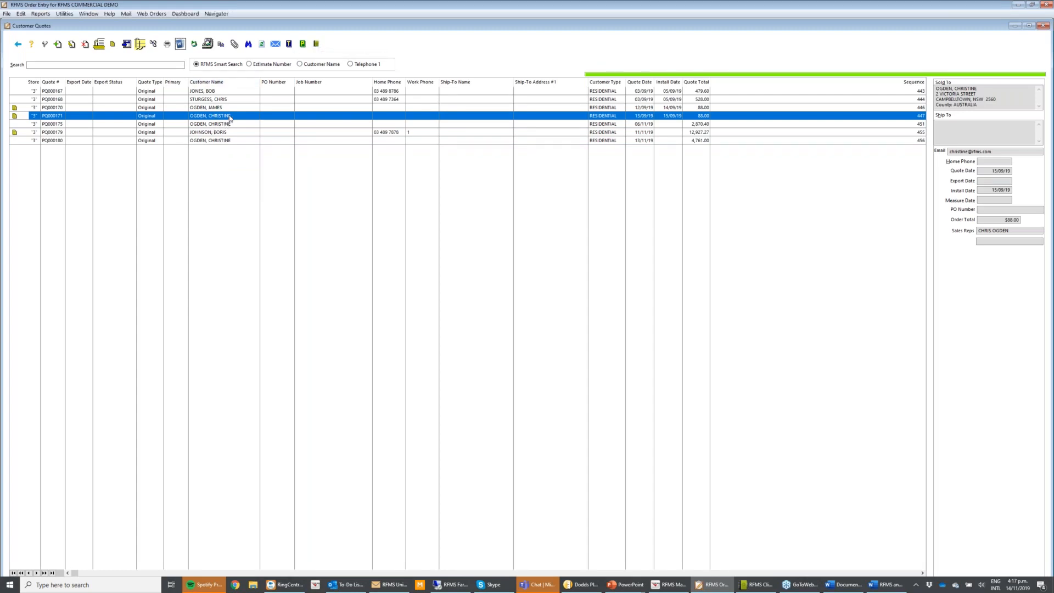
pyautogui.click(315, 45)
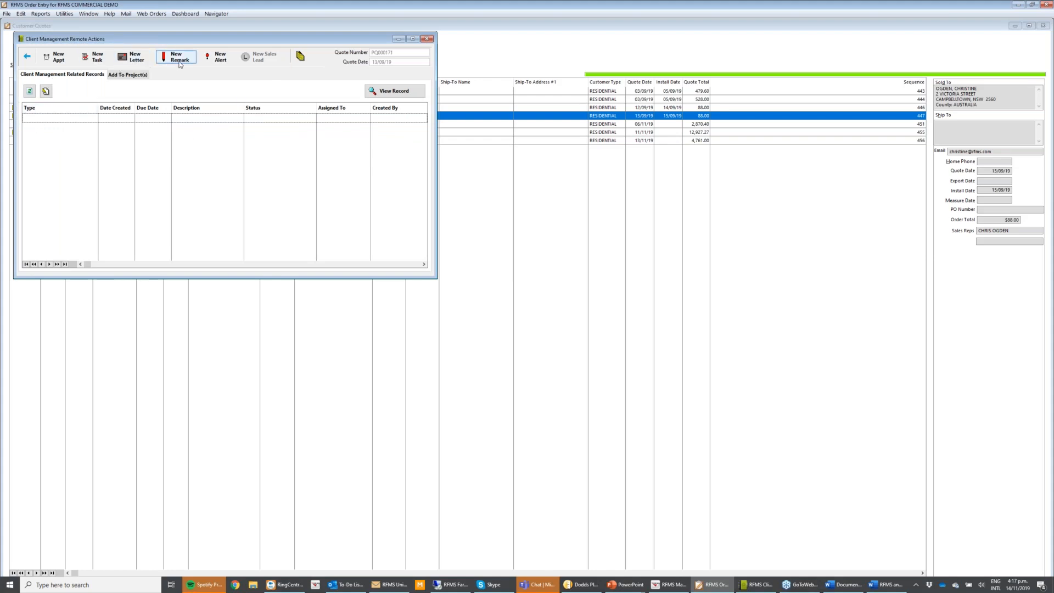
pyautogui.click(65, 61)
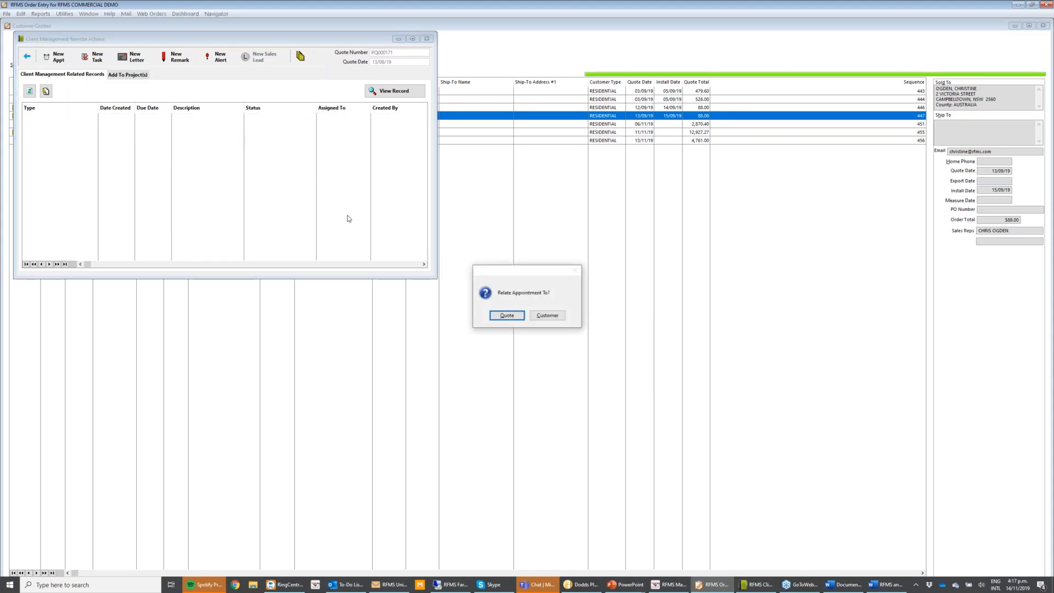
pyautogui.click(507, 316)
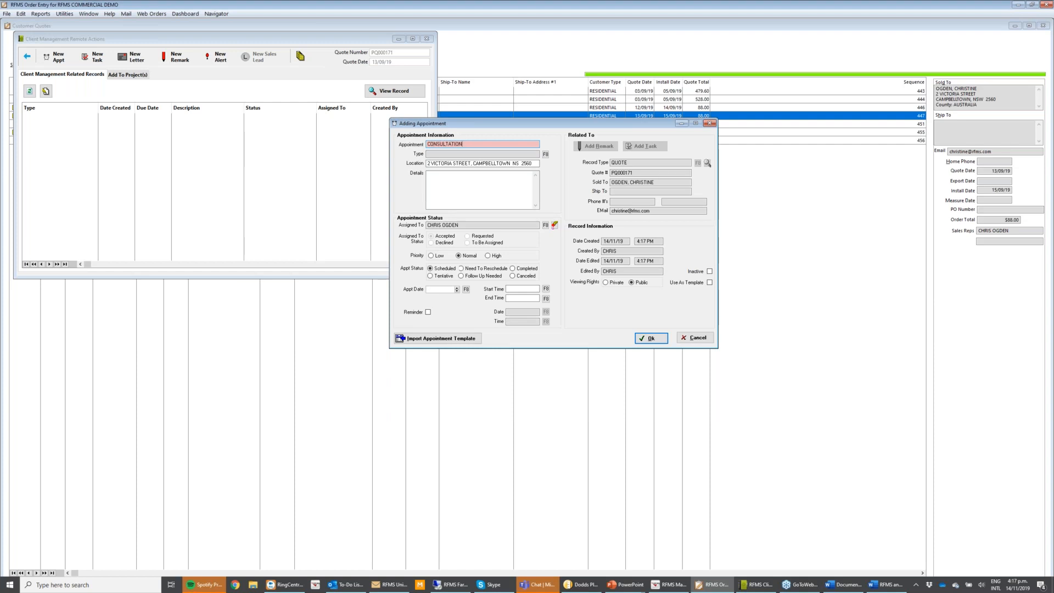
# Enter "VISIT THE CLIEN T AT HOME" as the appointment details
pyautogui.click(454, 175)
pyautogui.write('VISIT THE CLIEN T AT')
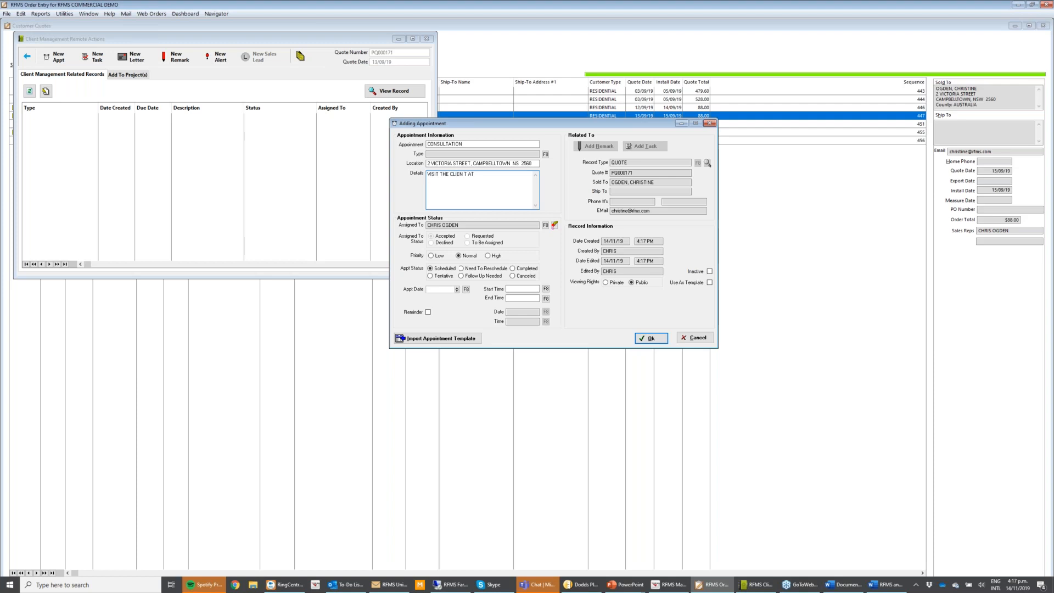
pyautogui.write(' HOME')
pyautogui.click(467, 290)
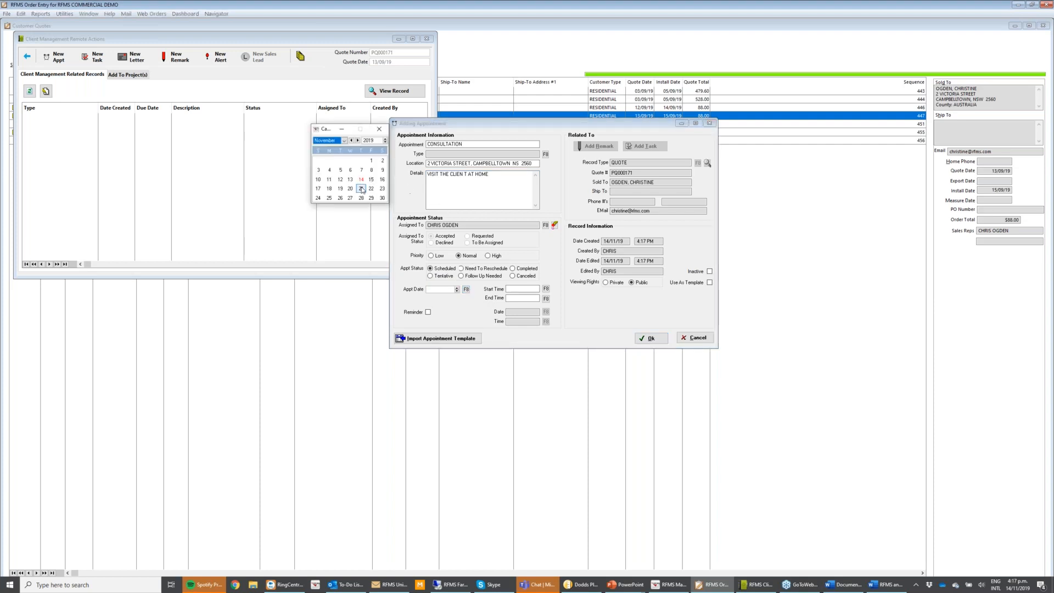
pyautogui.click(320, 189)
pyautogui.click(323, 191)
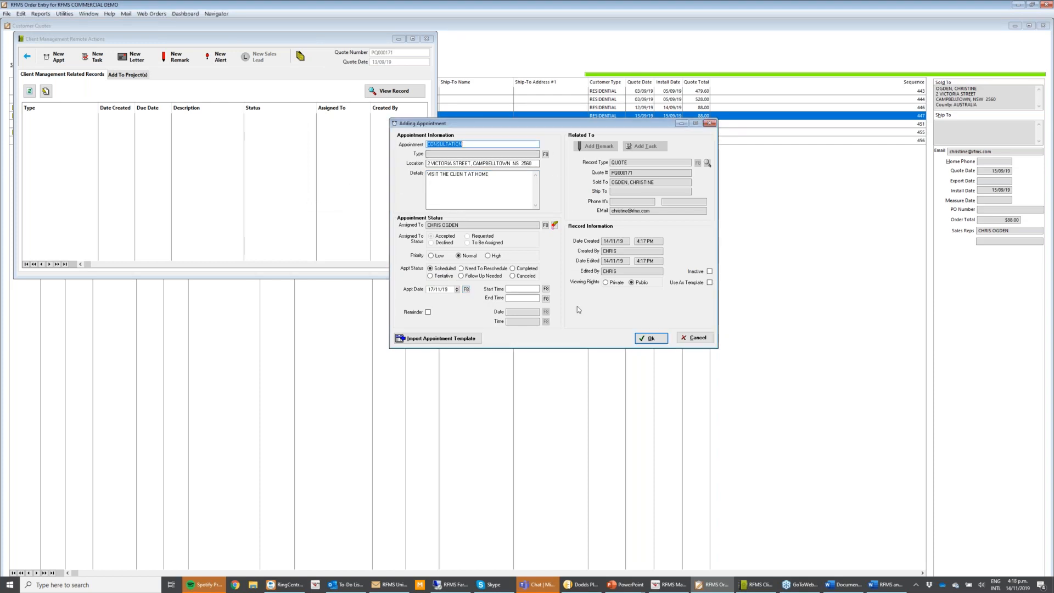
# Schedule the consultation appointment for 18/11/19 with a start time of 12:30 PM
pyautogui.click(466, 289)
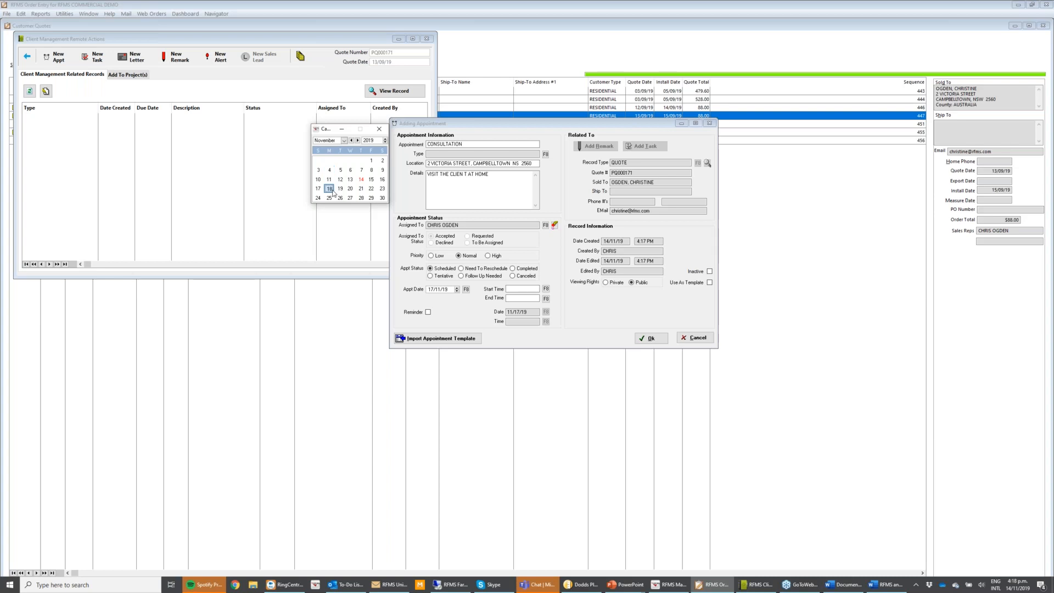
pyautogui.click(329, 188)
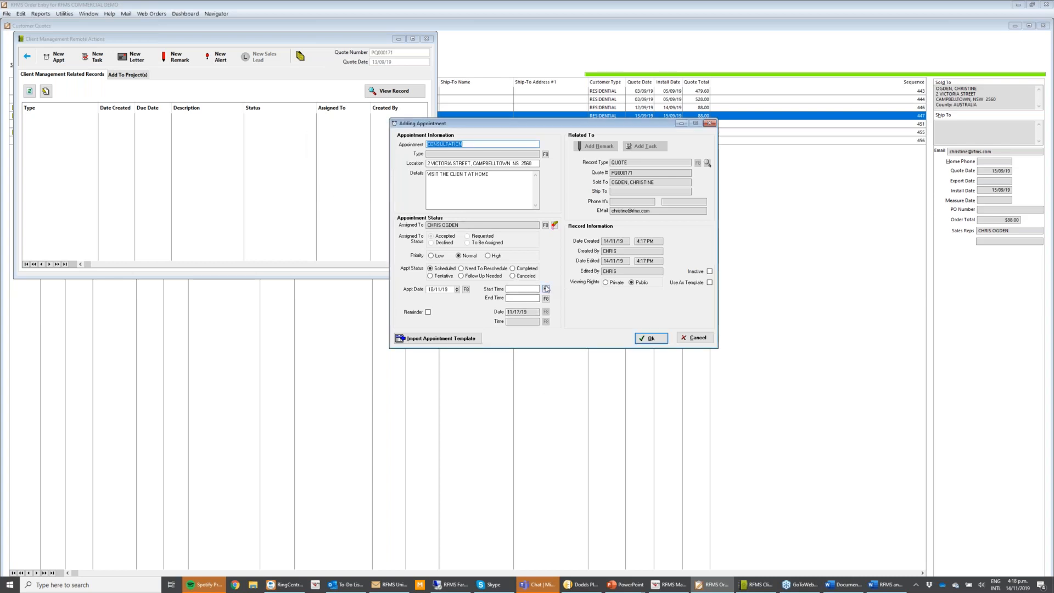
pyautogui.click(547, 289)
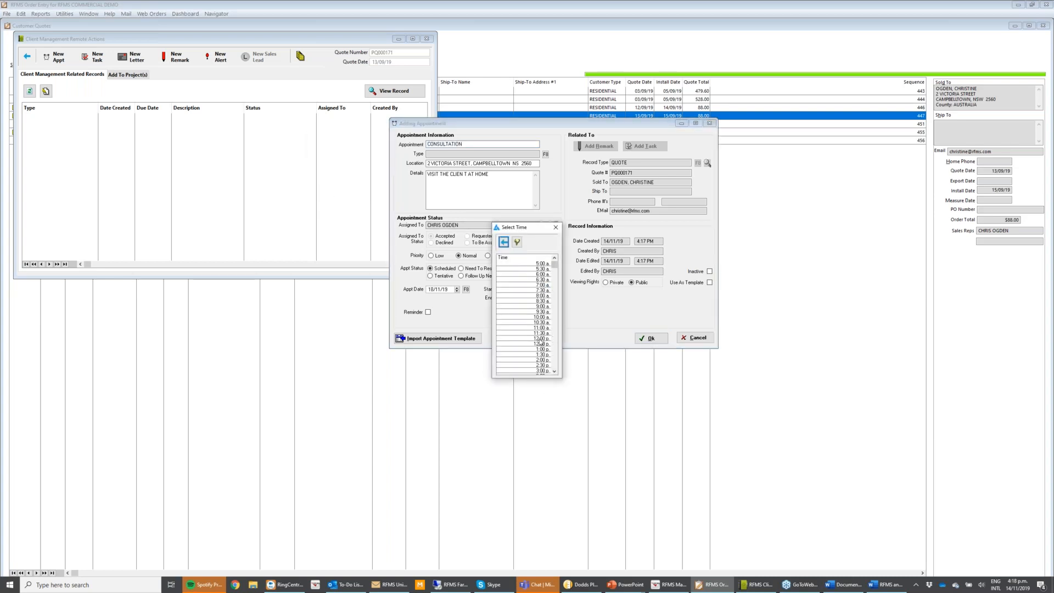
pyautogui.doubleClick(538, 344)
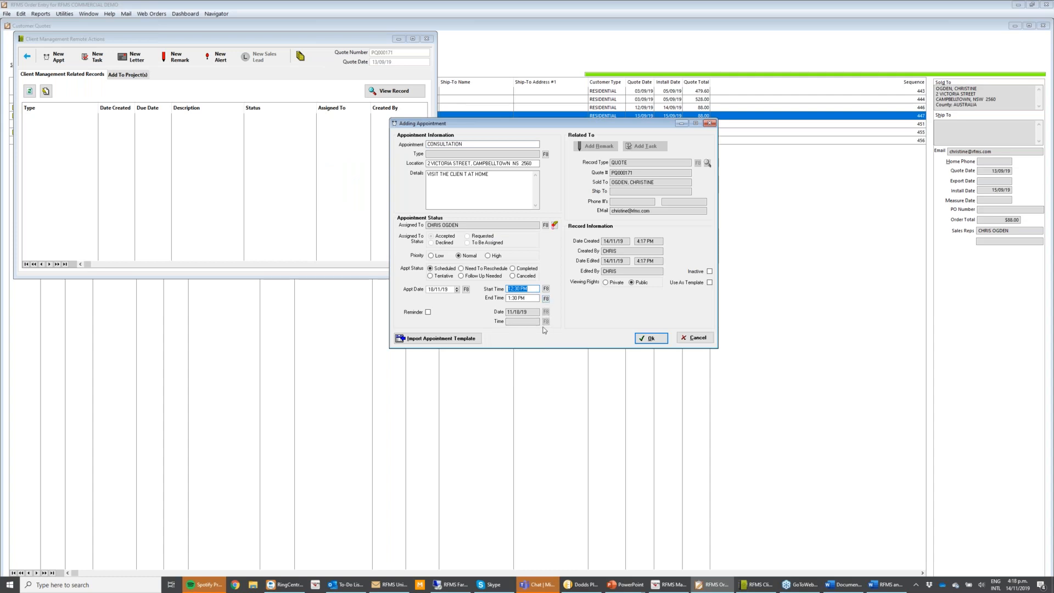
# Add a reminder for 18/11/19 at 8:00 AM and save the appointment, returning to the customer quotes
pyautogui.click(428, 313)
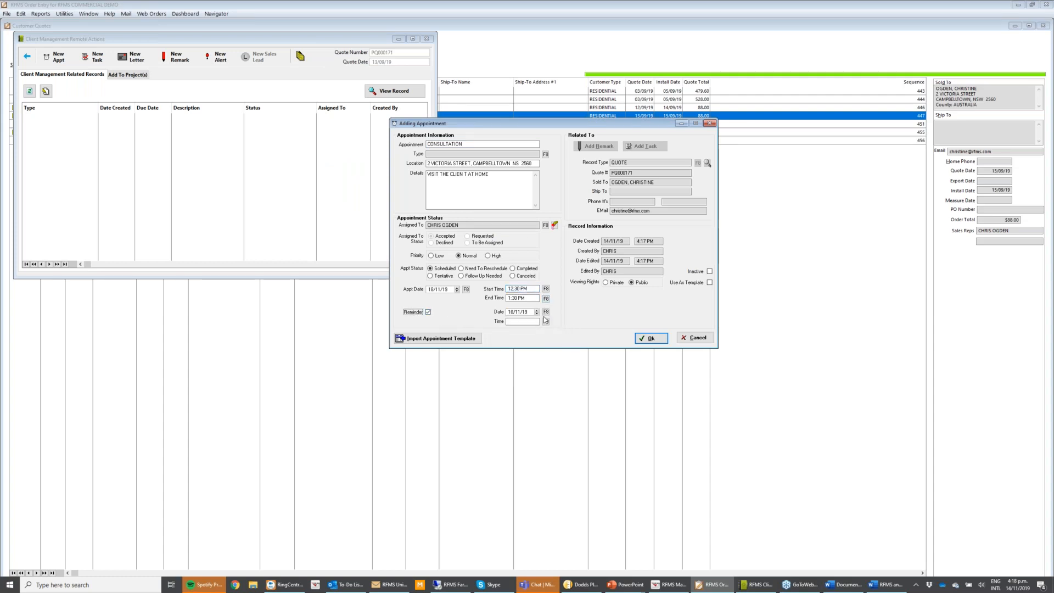
pyautogui.click(547, 321)
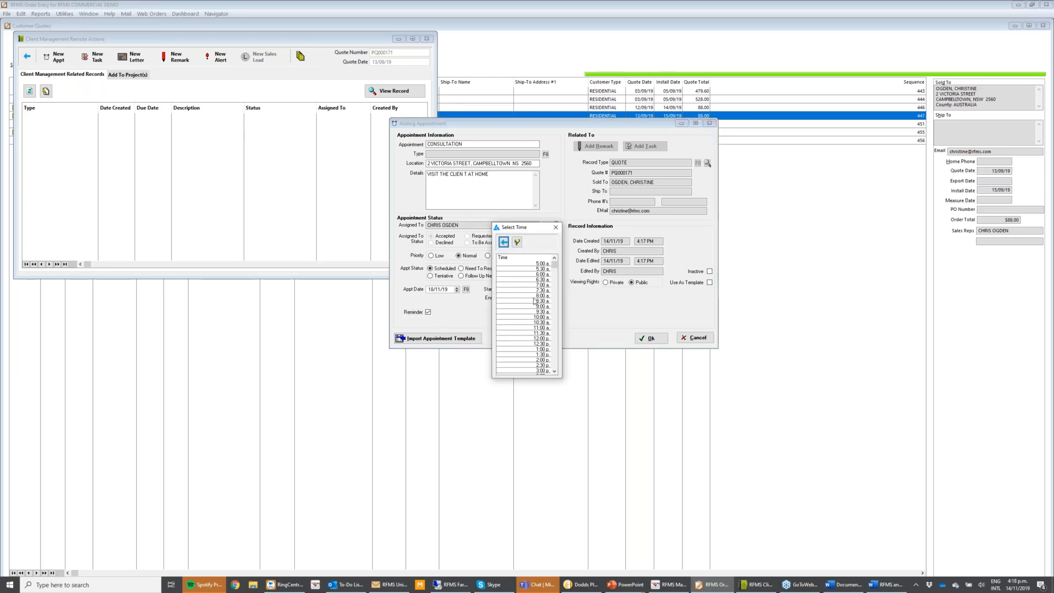
pyautogui.click(536, 296)
pyautogui.doubleClick(533, 298)
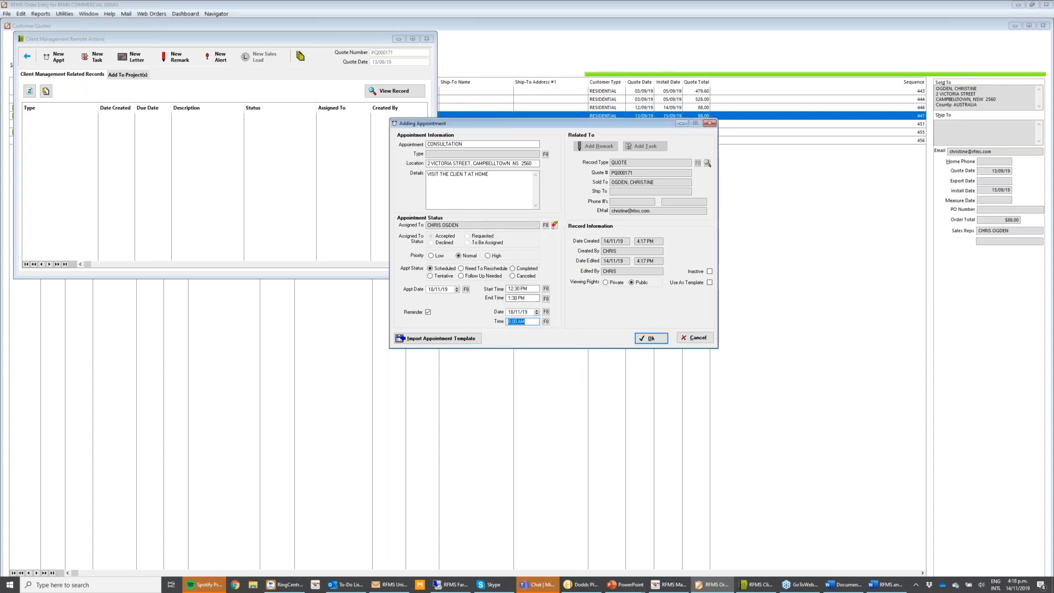
pyautogui.click(639, 339)
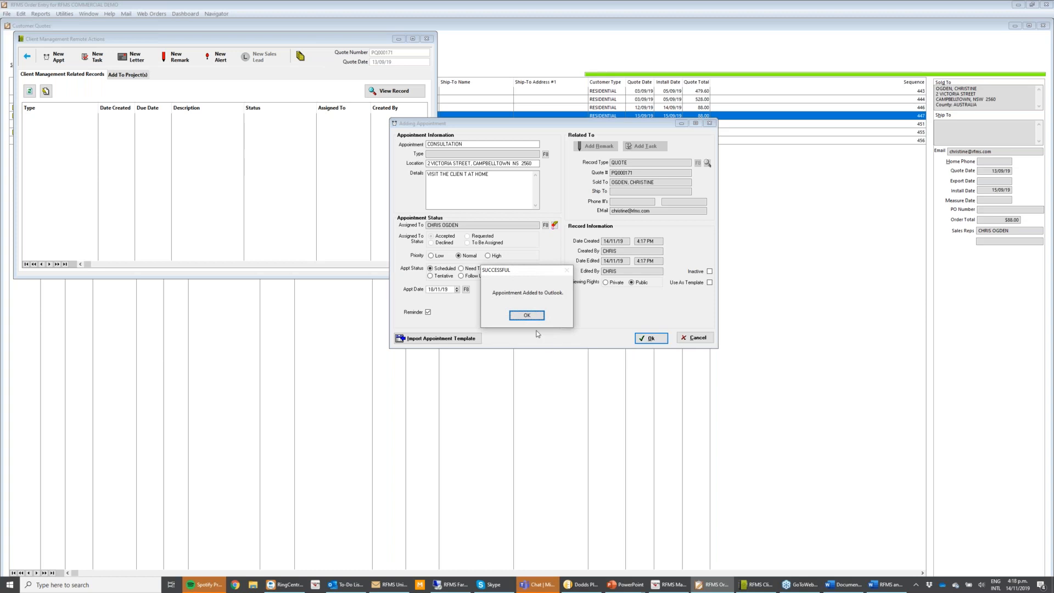
pyautogui.click(534, 320)
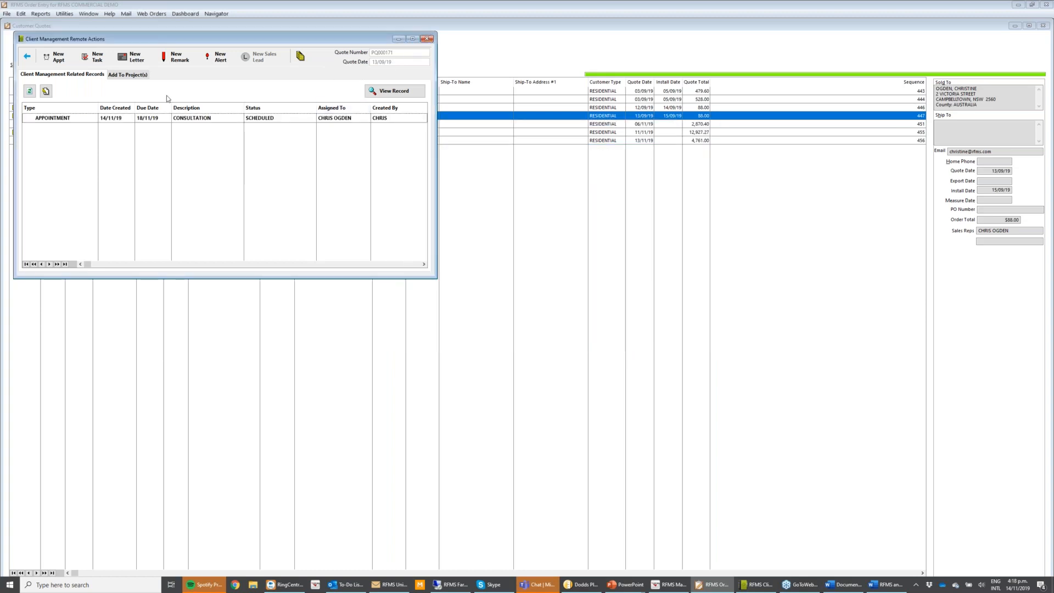
pyautogui.click(29, 53)
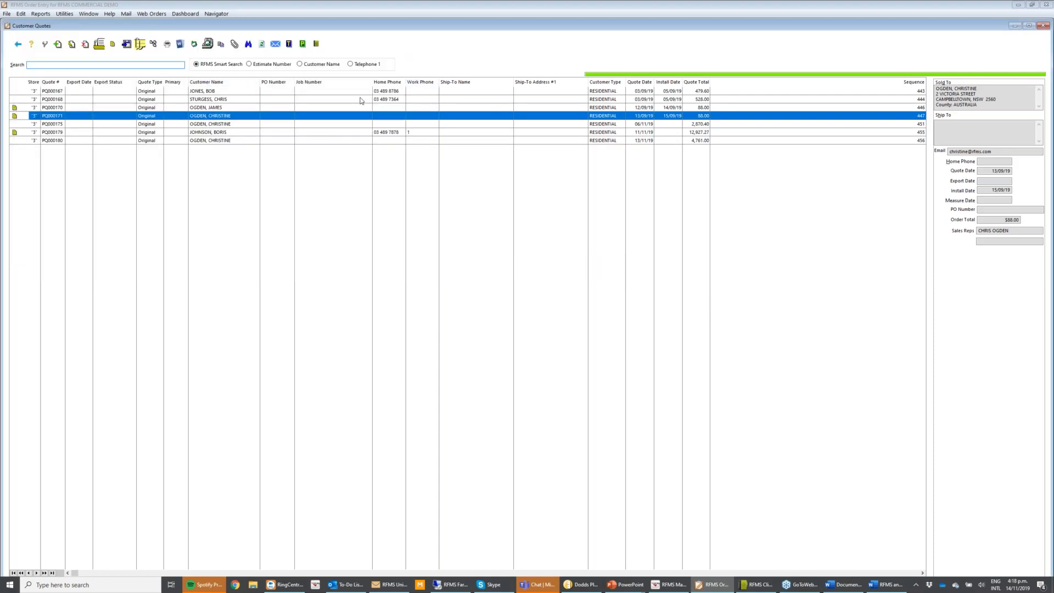
# Review the client management records related to the highlighted quote dated 13/09/19, and close the customer quotes list
pyautogui.click(321, 44)
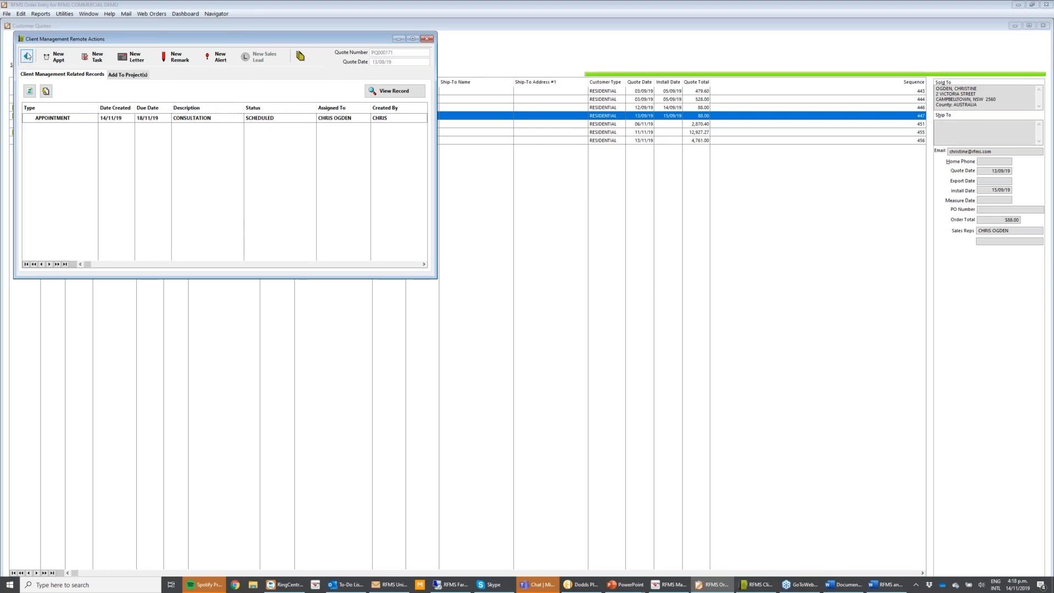
pyautogui.click(28, 57)
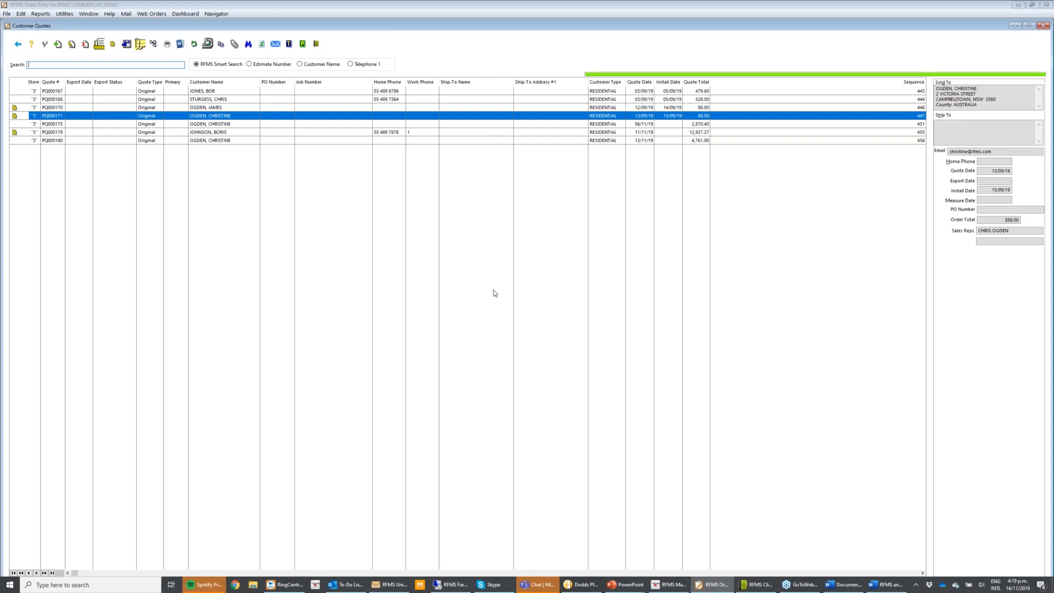
pyautogui.click(427, 146)
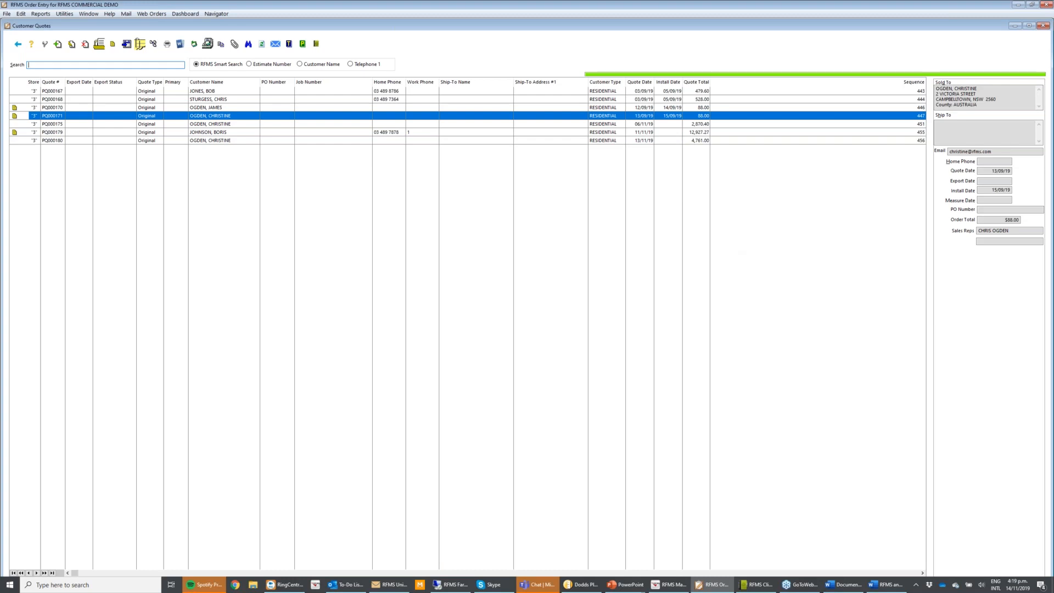
pyautogui.click(1048, 27)
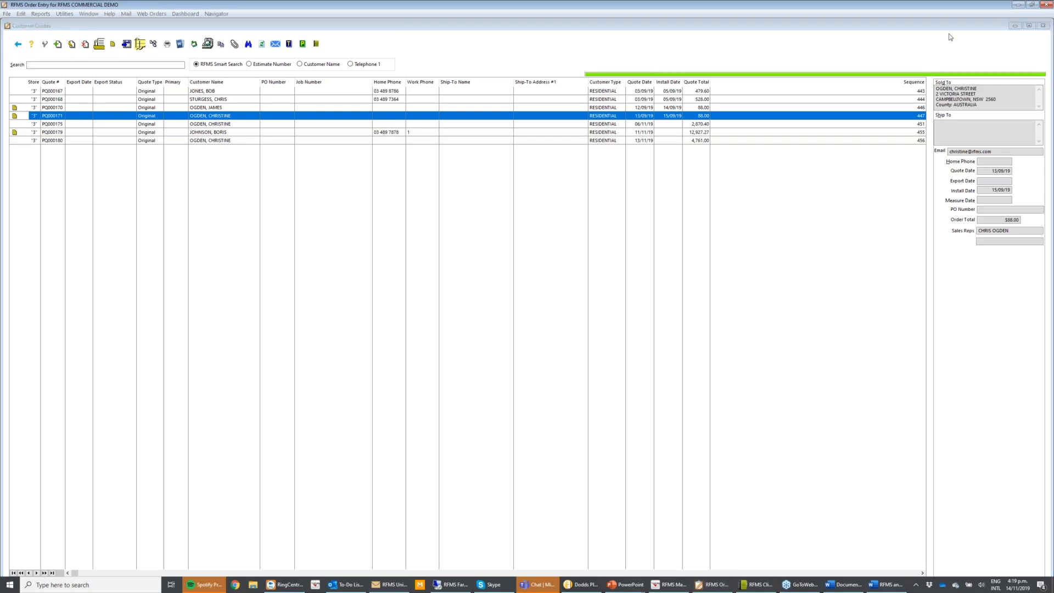